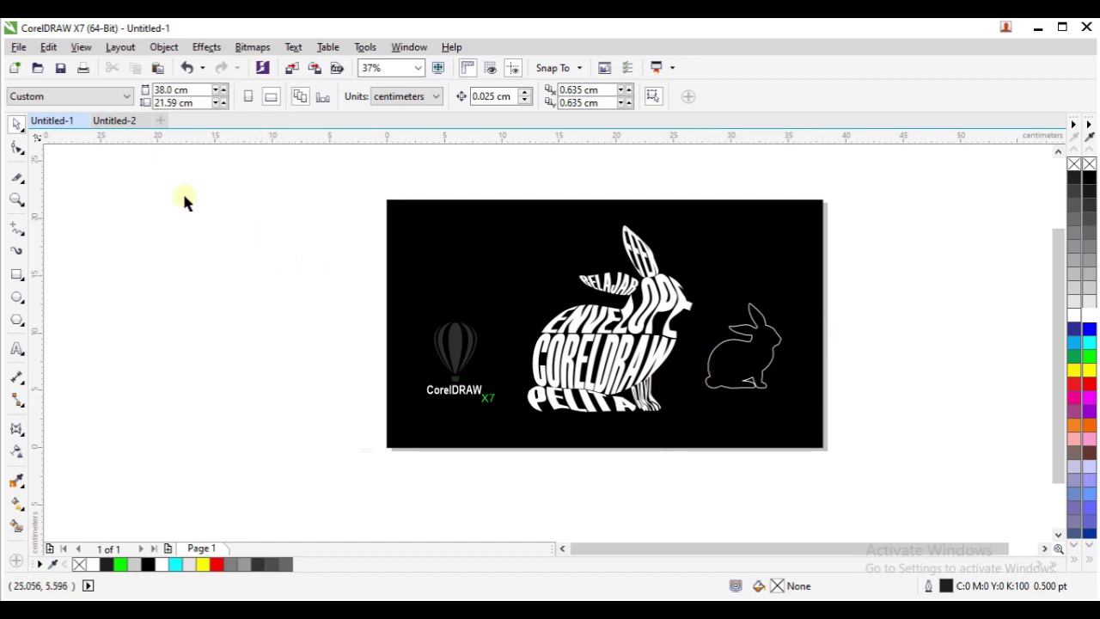
In the Untitled-2 document, break the six-line artistic text apart into separate words.
{"action": "left_click", "coordinate": [112, 121]}
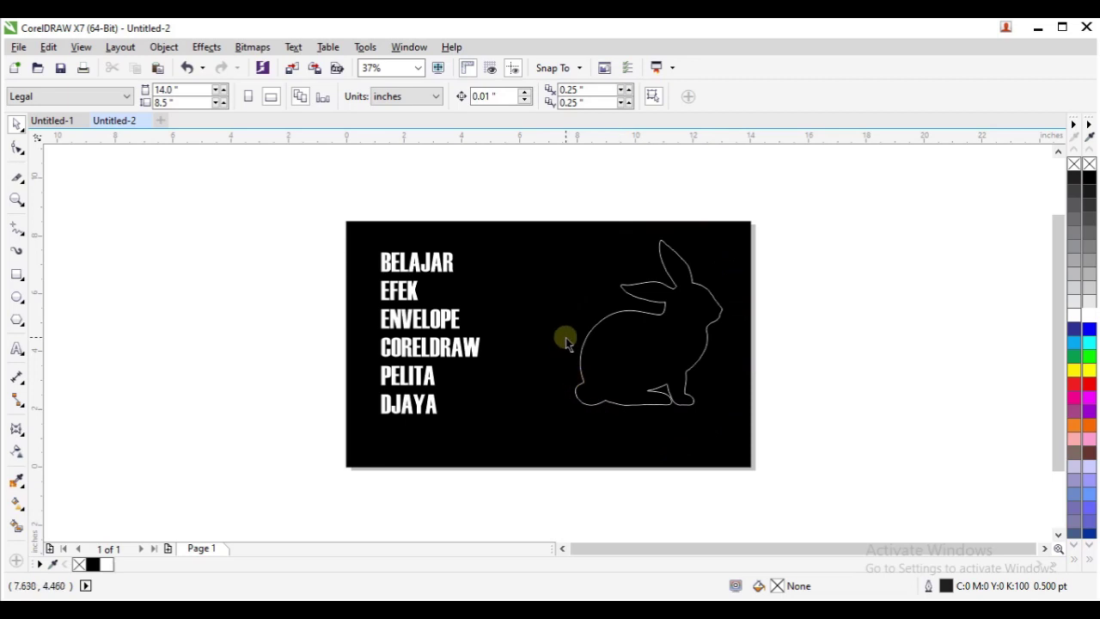
{"action": "left_click", "coordinate": [444, 268]}
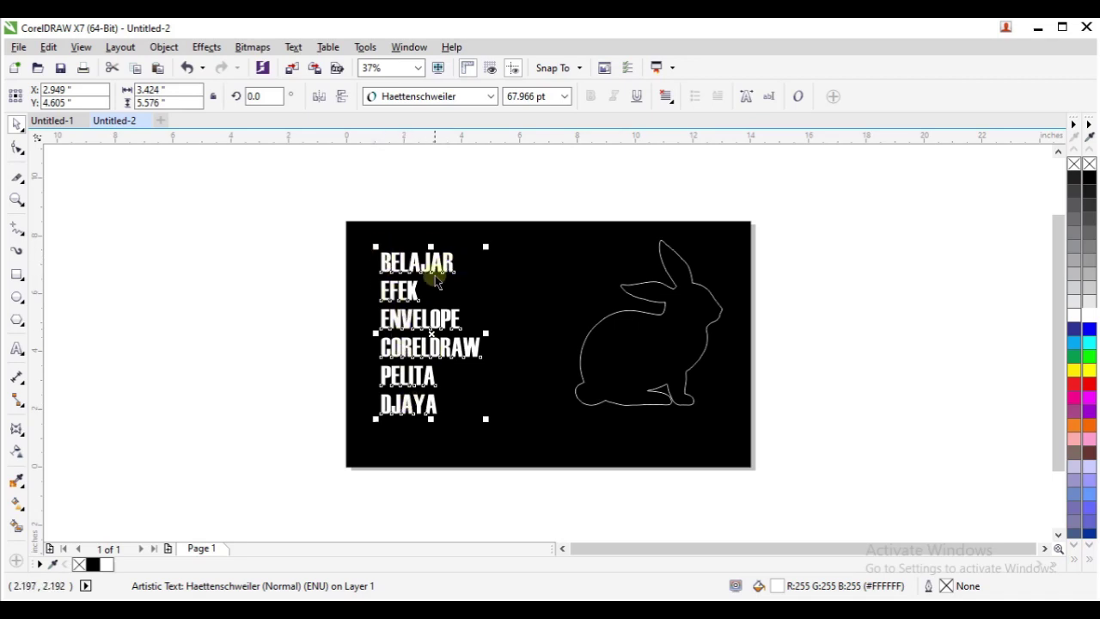
{"action": "left_click", "coordinate": [164, 47]}
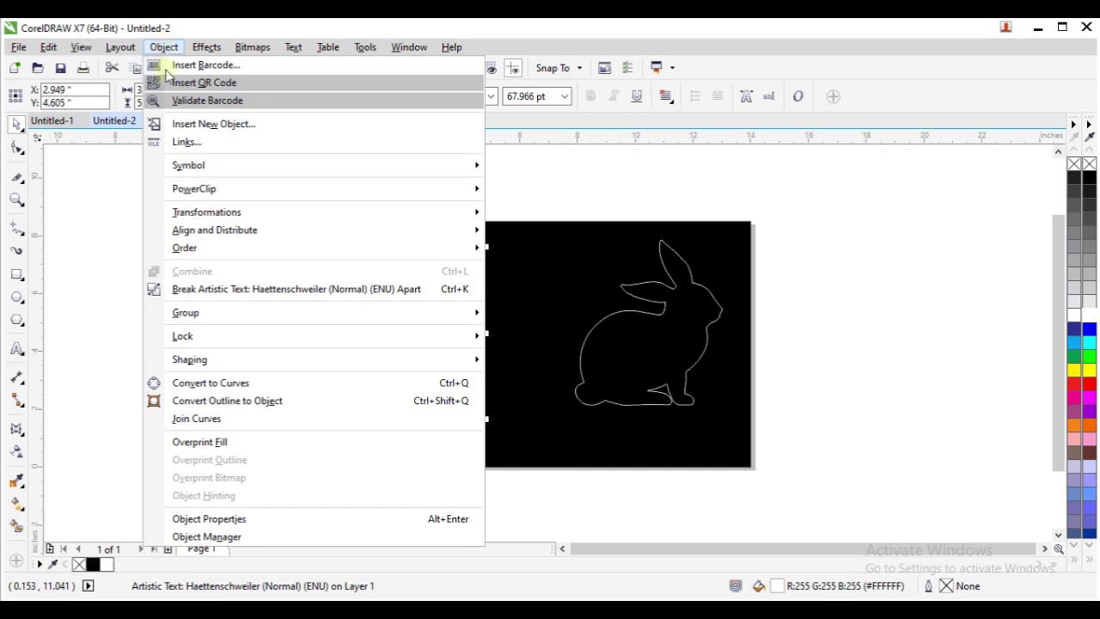
{"action": "left_click", "coordinate": [200, 292]}
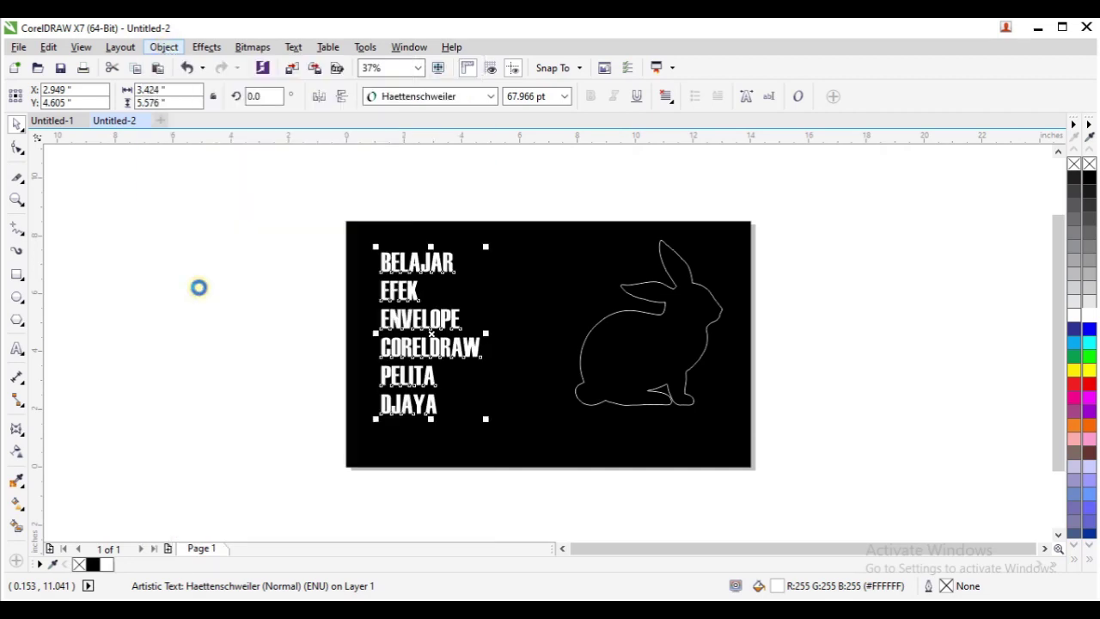
{"action": "left_click", "coordinate": [376, 274]}
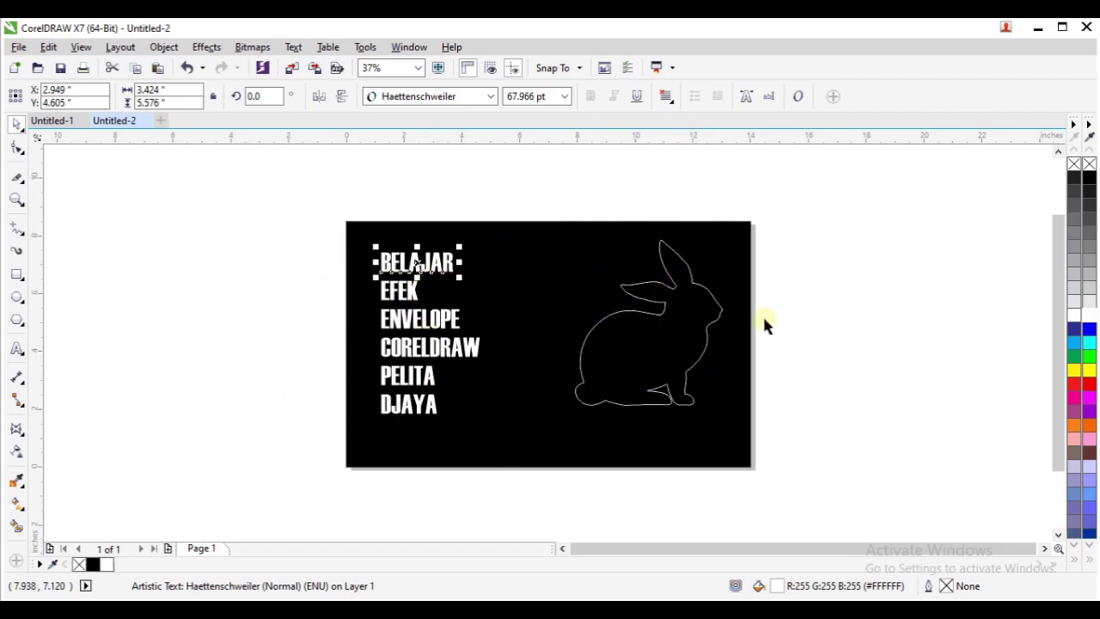
{"action": "left_click", "coordinate": [819, 252]}
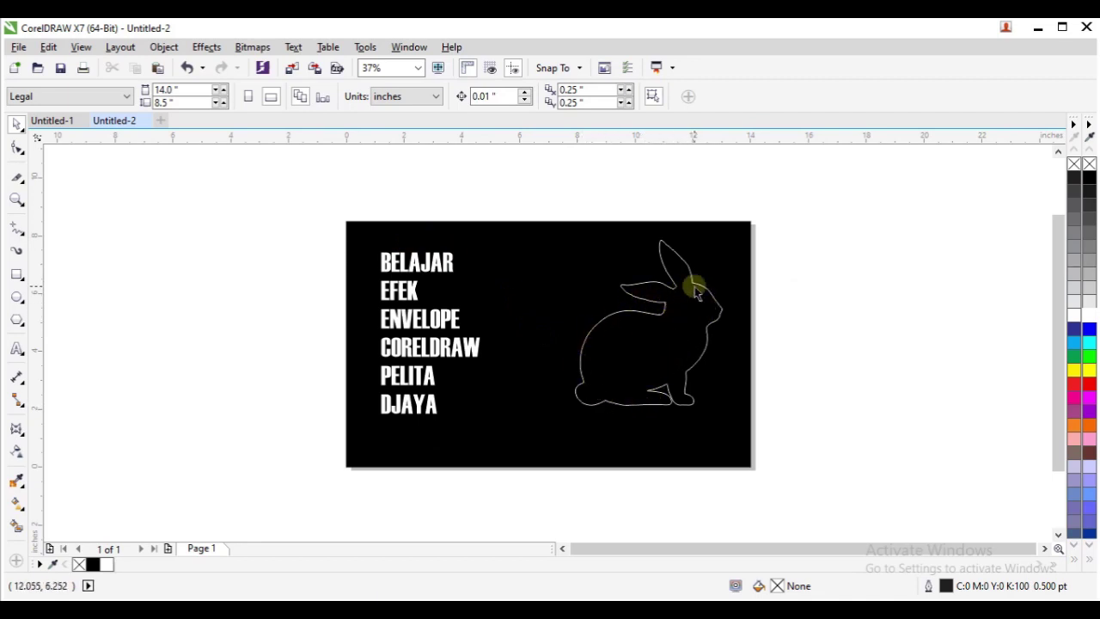
Cut both ears off the rabbit outline at their bases with the Knife tool.
{"action": "left_click", "coordinate": [17, 177]}
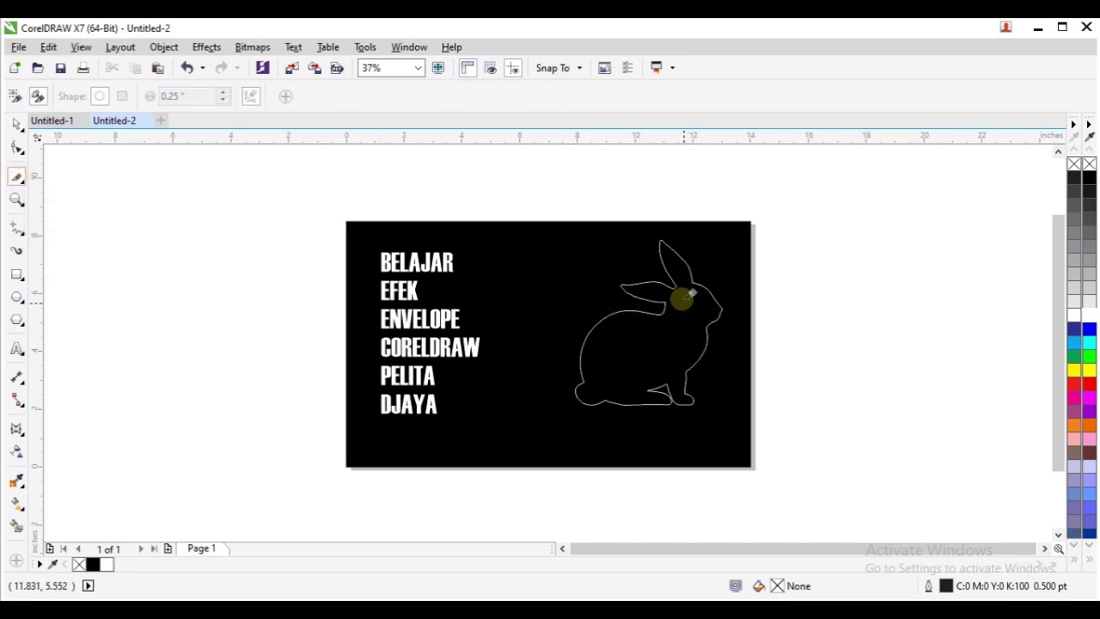
{"action": "scroll", "coordinate": [686, 297], "scroll_direction": "up", "scroll_amount": 3}
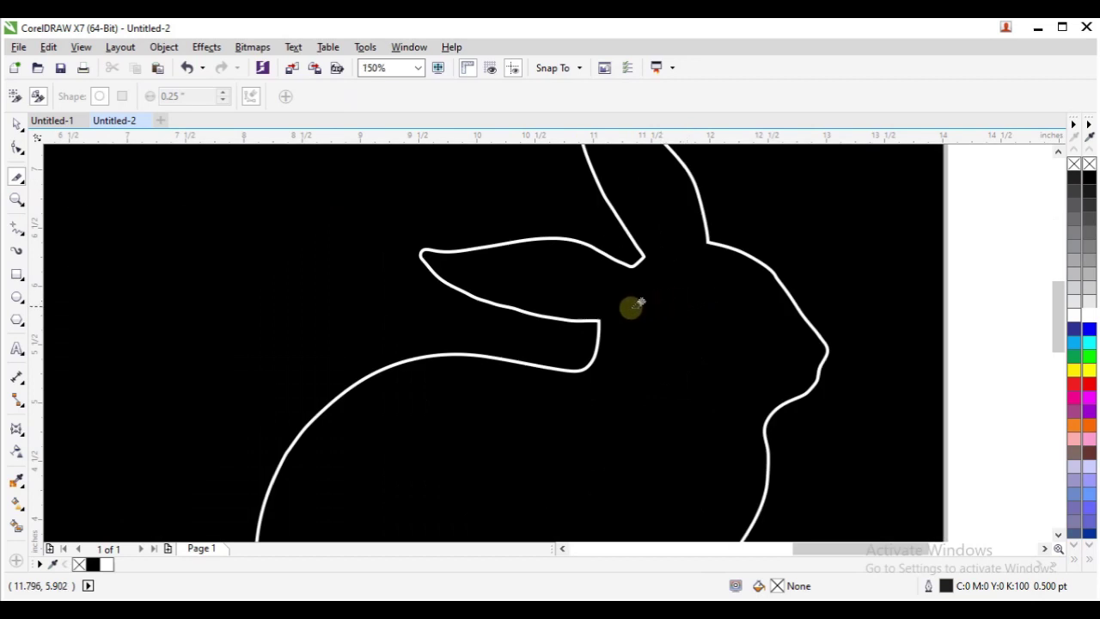
{"action": "left_click", "coordinate": [600, 318]}
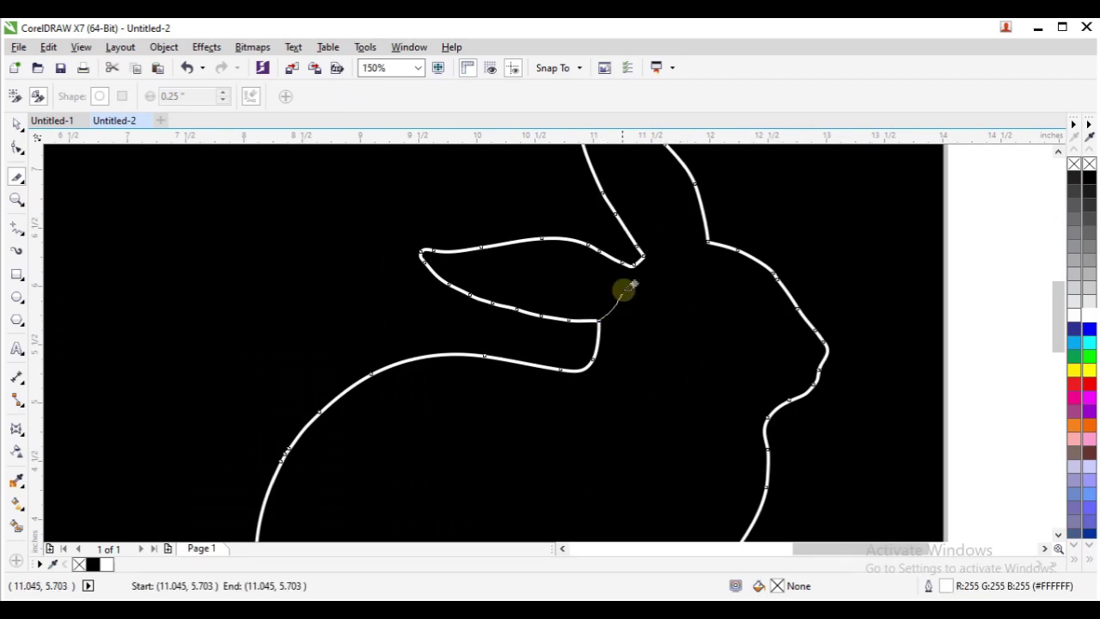
{"action": "left_click", "coordinate": [637, 261]}
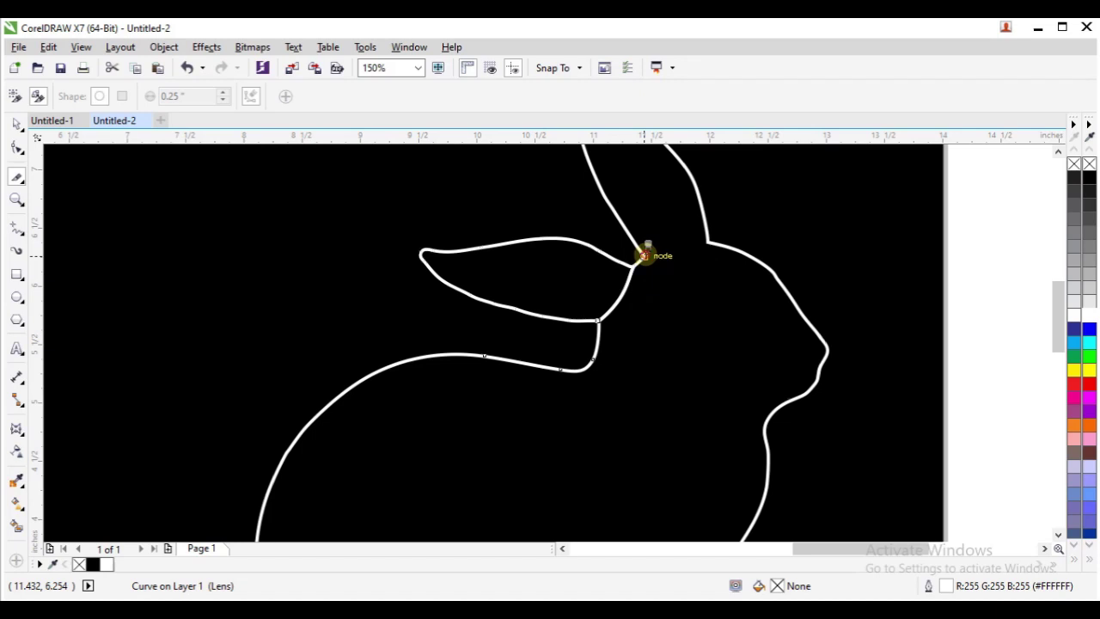
{"action": "left_click", "coordinate": [645, 255]}
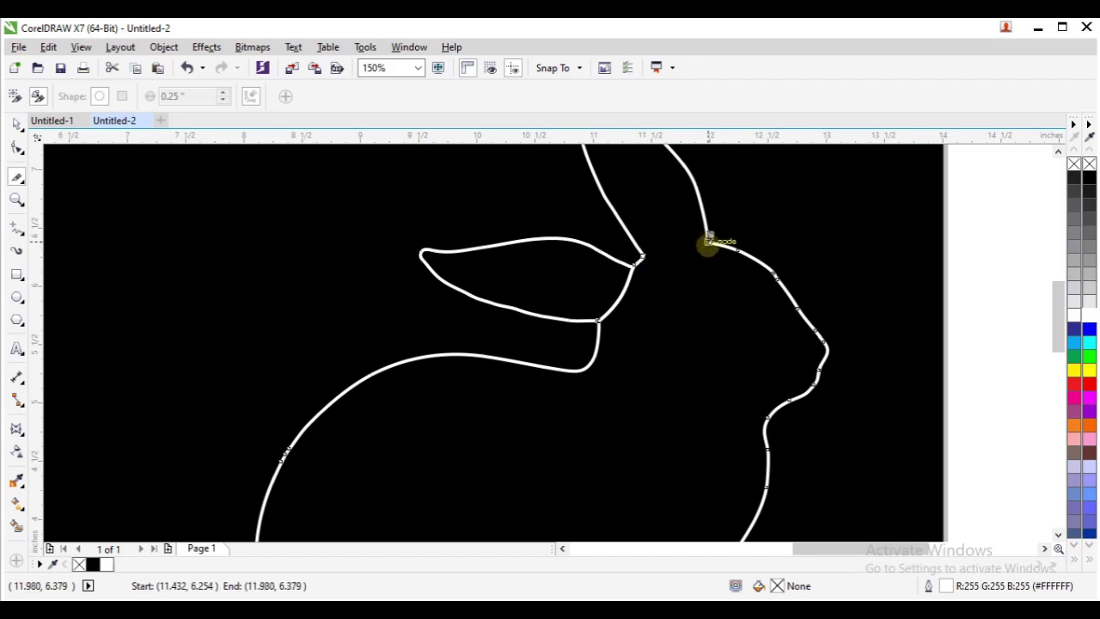
{"action": "left_click", "coordinate": [707, 243]}
Cut the rabbit's body across the middle from back to chest, and slice off the hind leg along a curve from the tail.
{"action": "scroll", "coordinate": [706, 258], "scroll_direction": "down", "scroll_amount": 3}
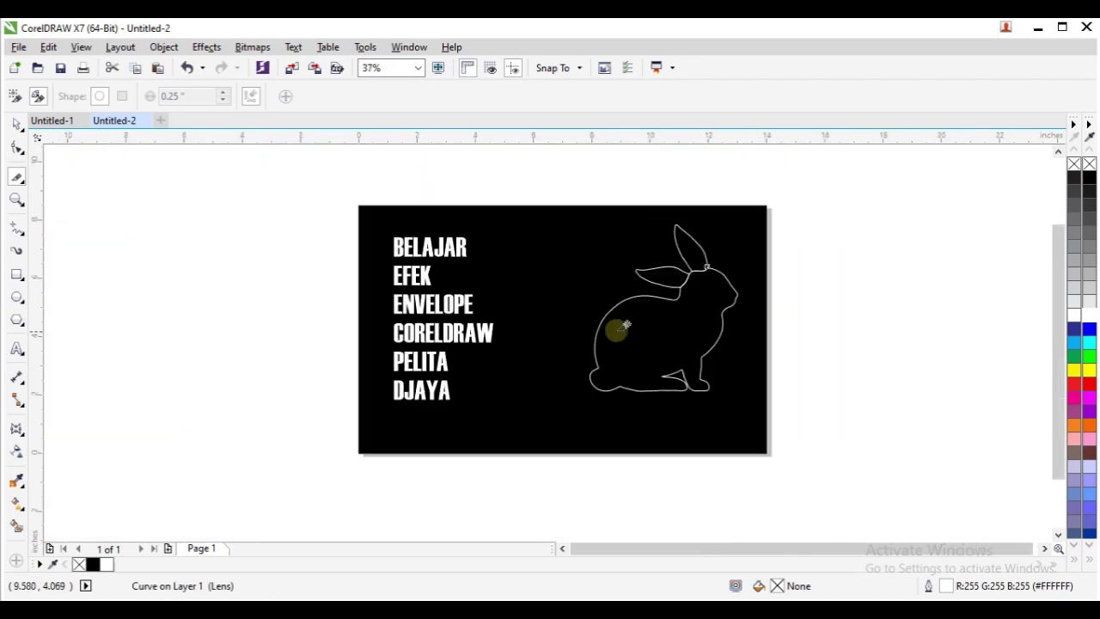
{"action": "left_click", "coordinate": [602, 322]}
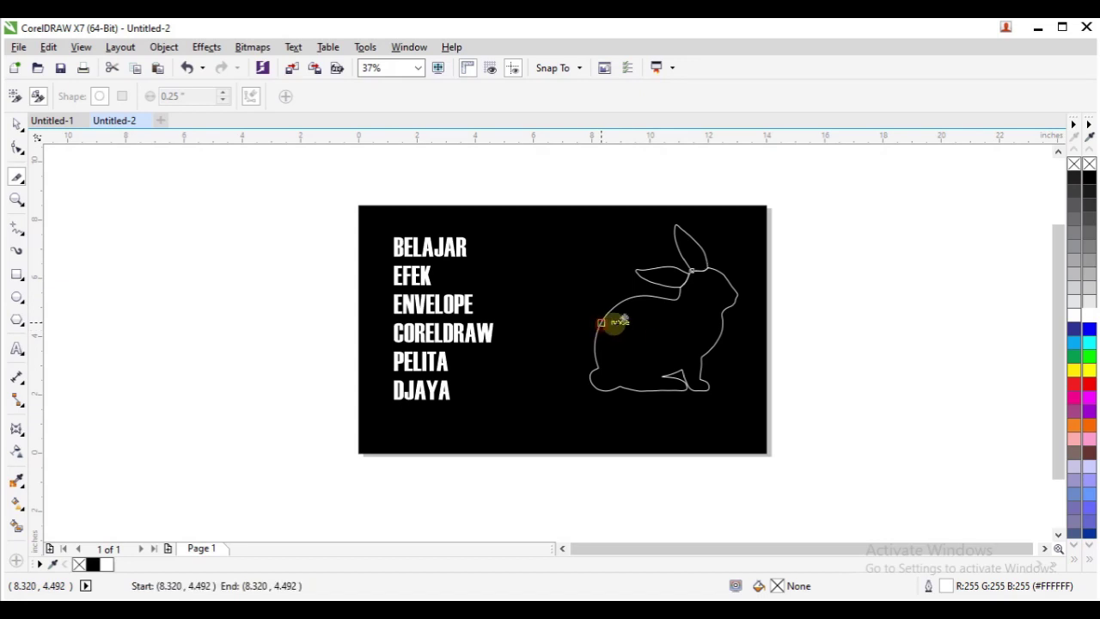
{"action": "left_click", "coordinate": [727, 324]}
{"action": "scroll", "coordinate": [617, 388], "scroll_direction": "up", "scroll_amount": 2}
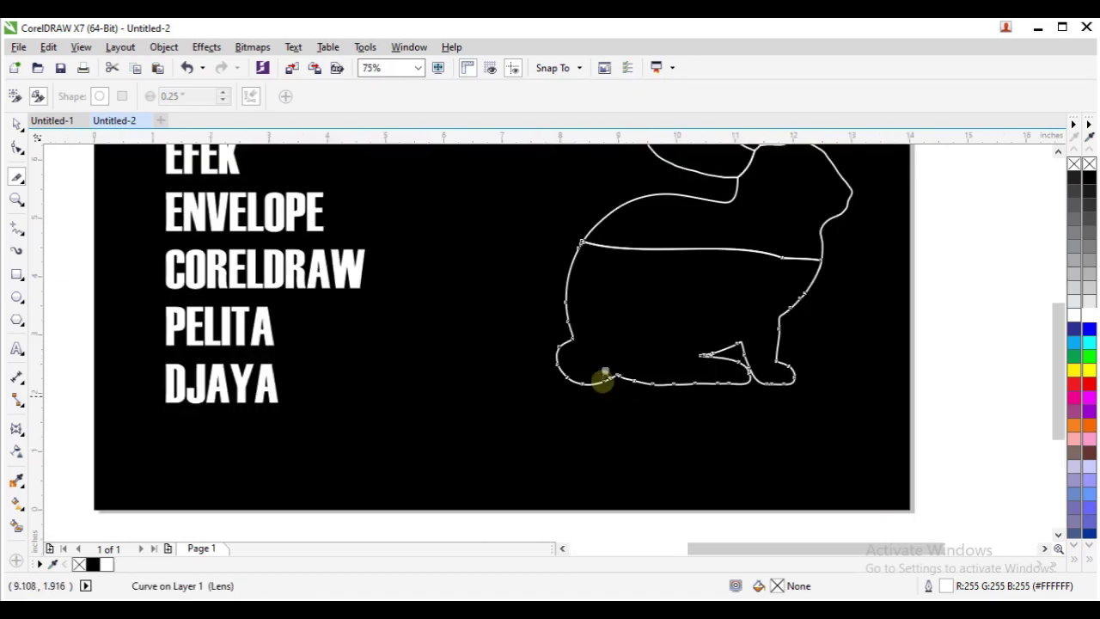
{"action": "left_click", "coordinate": [568, 338]}
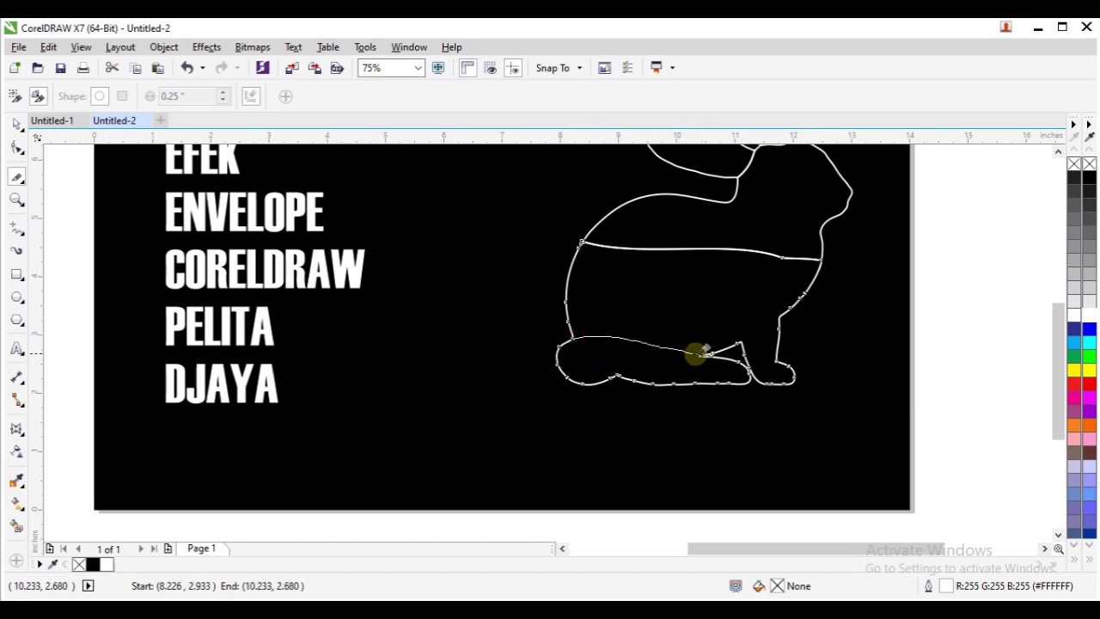
{"action": "left_click", "coordinate": [741, 345]}
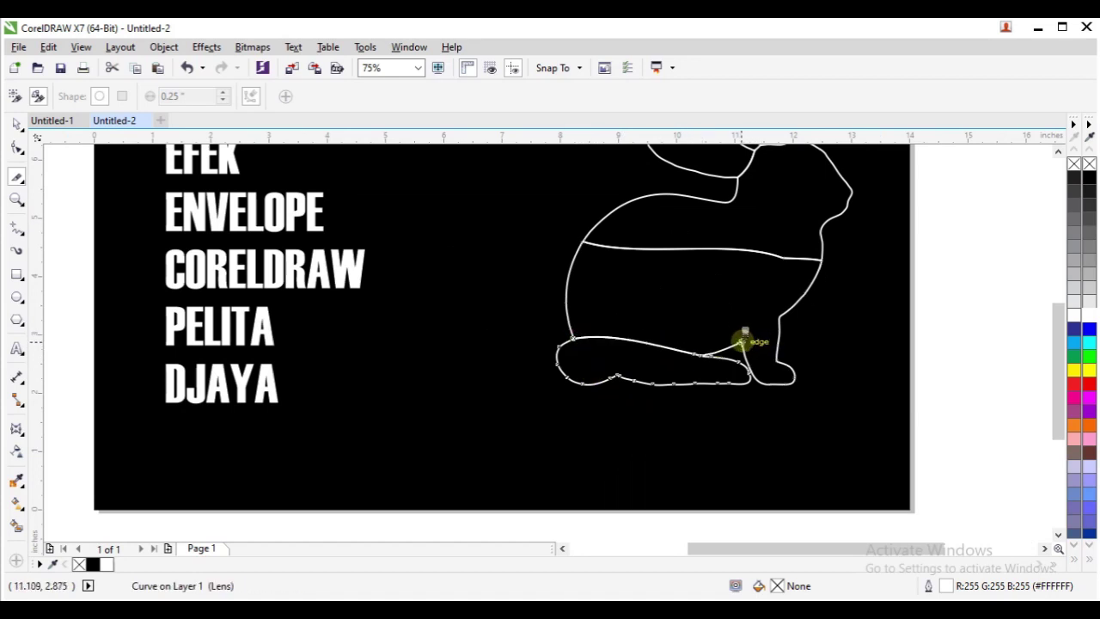
Cut the rabbit's front leg off the body from the inner leg corner to the chest, and deselect the pieces.
{"action": "left_click", "coordinate": [741, 341]}
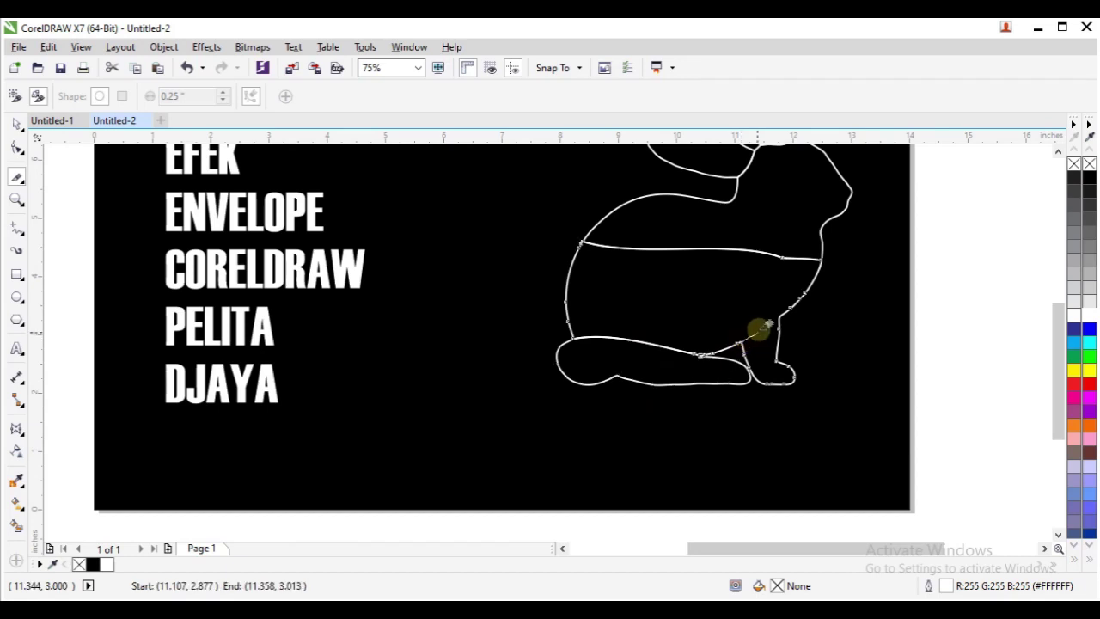
{"action": "left_click", "coordinate": [779, 318]}
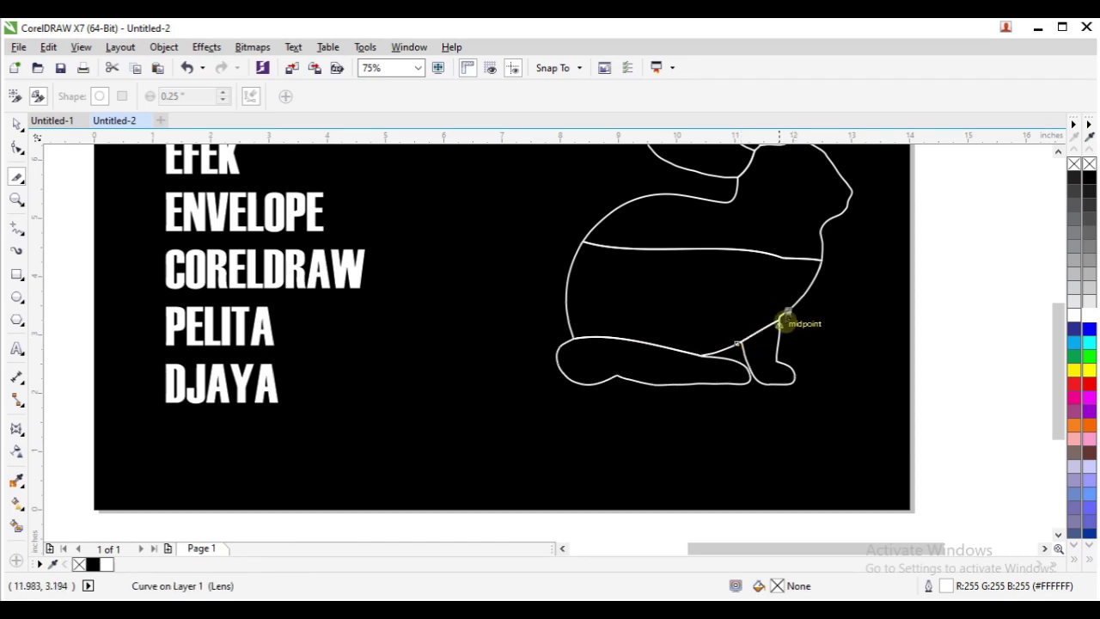
{"action": "scroll", "coordinate": [787, 331], "scroll_direction": "up", "scroll_amount": 2}
{"action": "scroll", "coordinate": [788, 331], "scroll_direction": "down", "scroll_amount": 2}
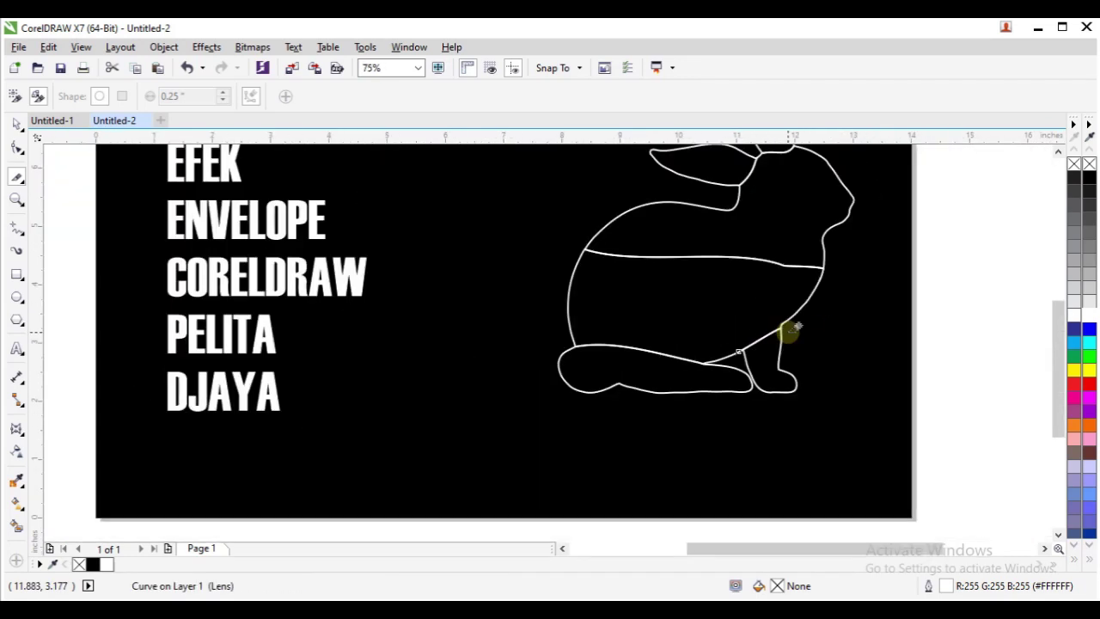
{"action": "scroll", "coordinate": [751, 255], "scroll_direction": "down", "scroll_amount": 1}
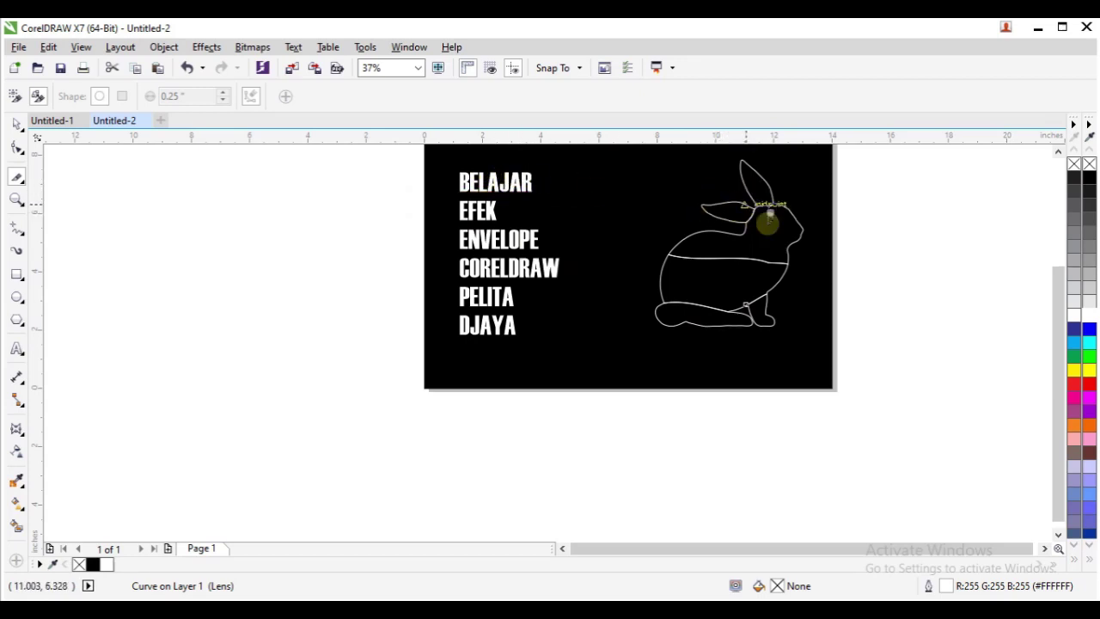
{"action": "key", "text": "space"}
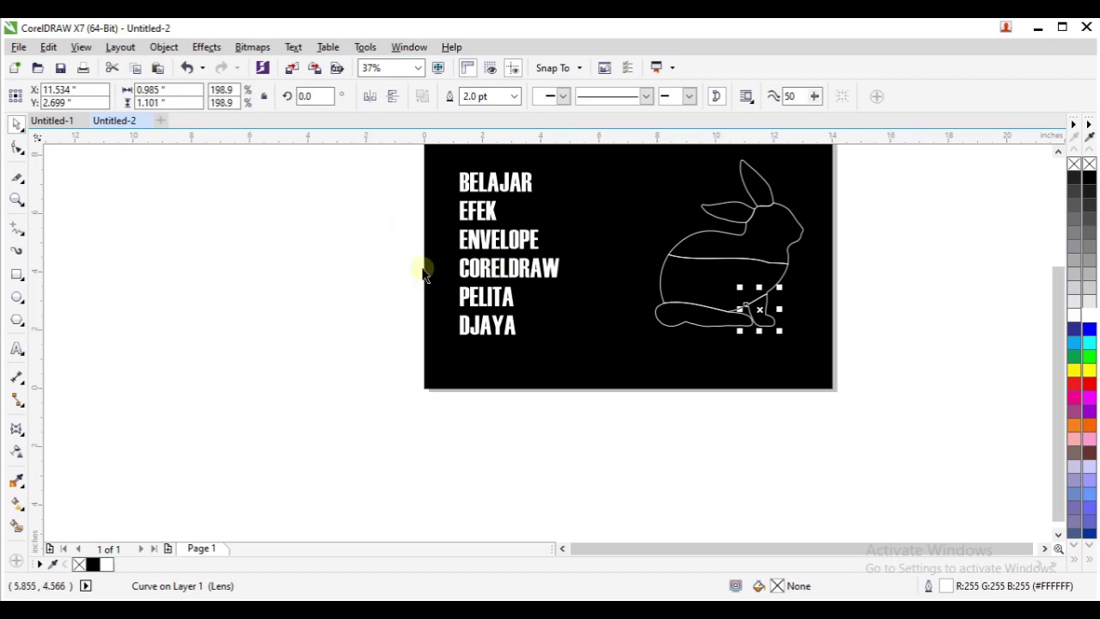
{"action": "left_click", "coordinate": [369, 267]}
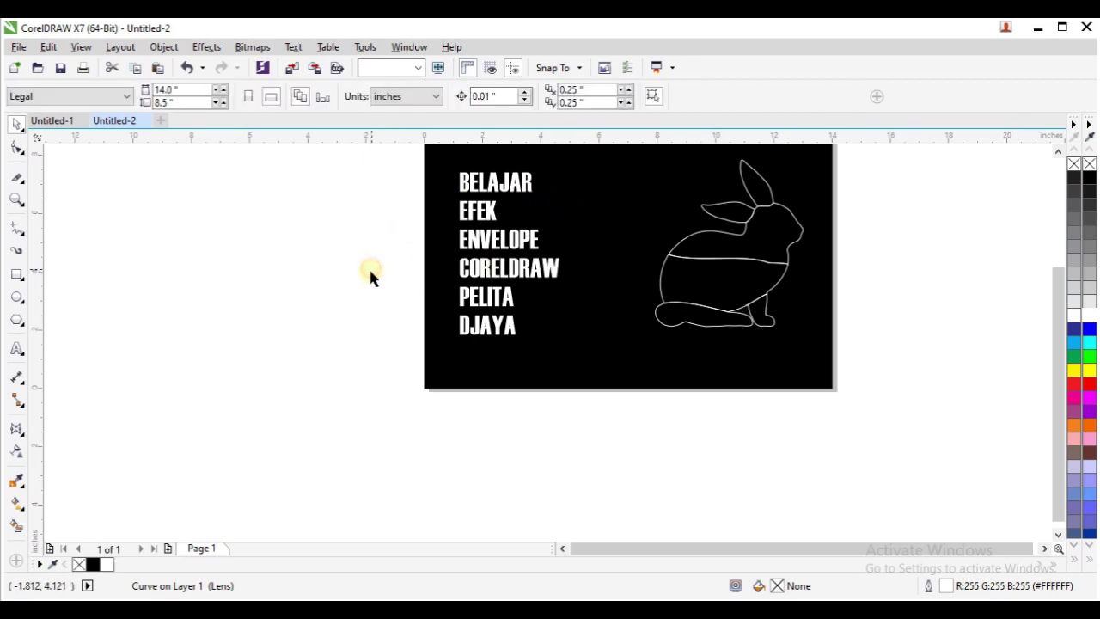
Apply an envelope to the word BELAJAR, created from the shape of the rabbit's rear, backward-pointing ear.
{"action": "left_click", "coordinate": [207, 48]}
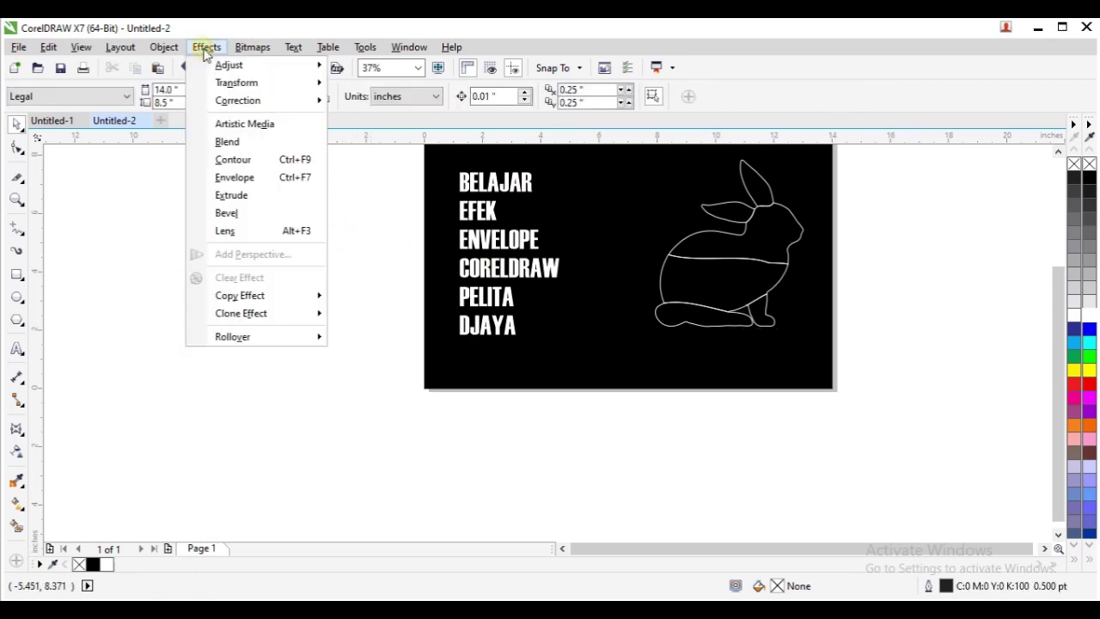
{"action": "left_click", "coordinate": [245, 179]}
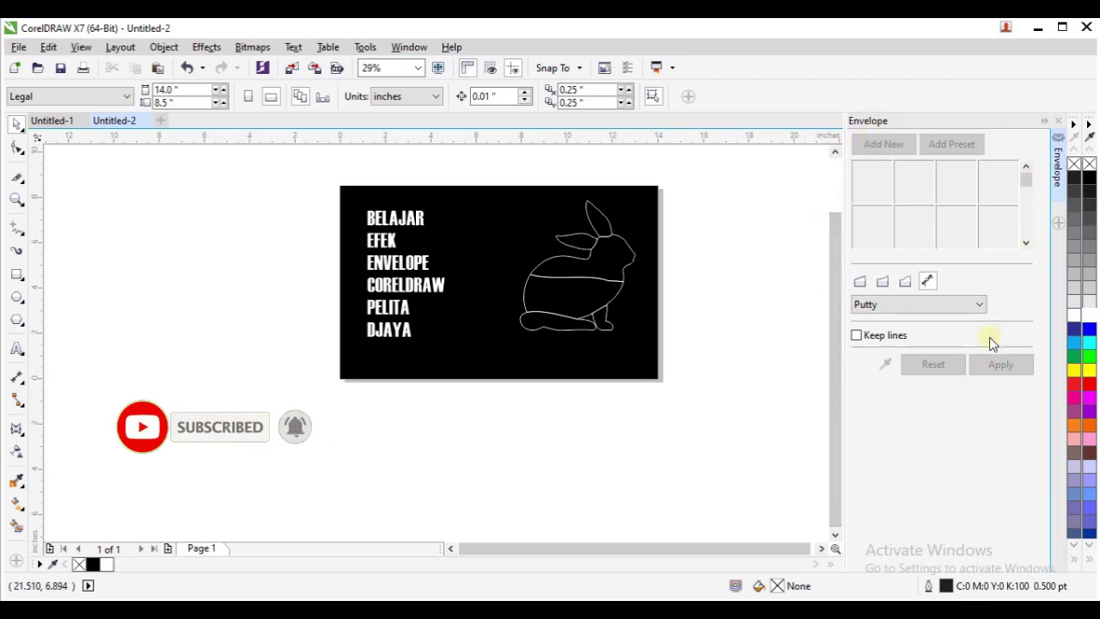
{"action": "left_click", "coordinate": [405, 223]}
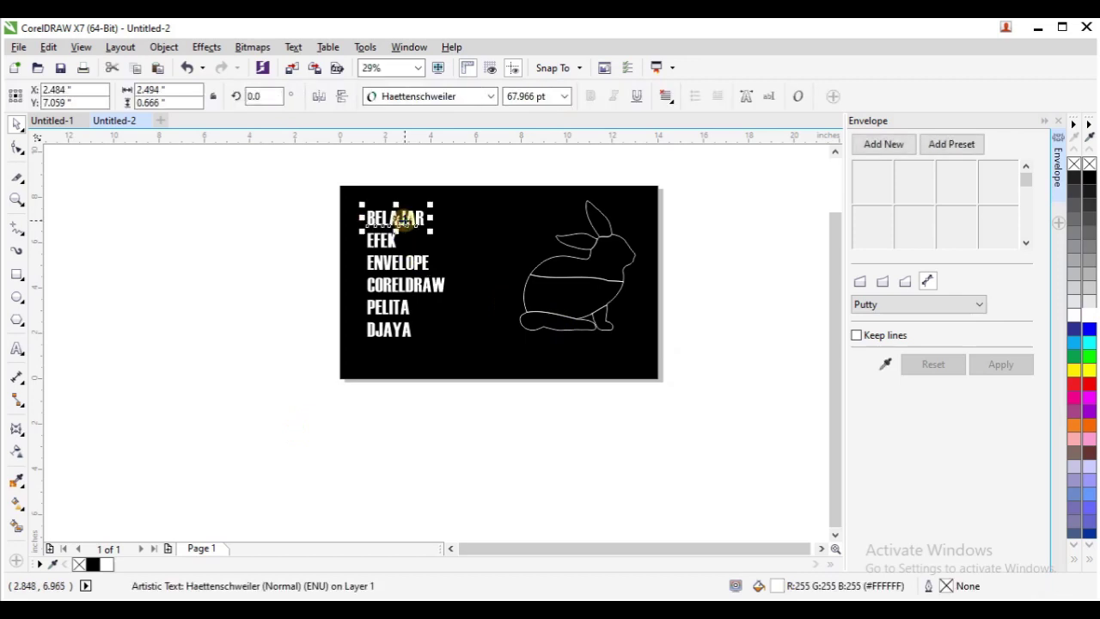
{"action": "left_click", "coordinate": [885, 364]}
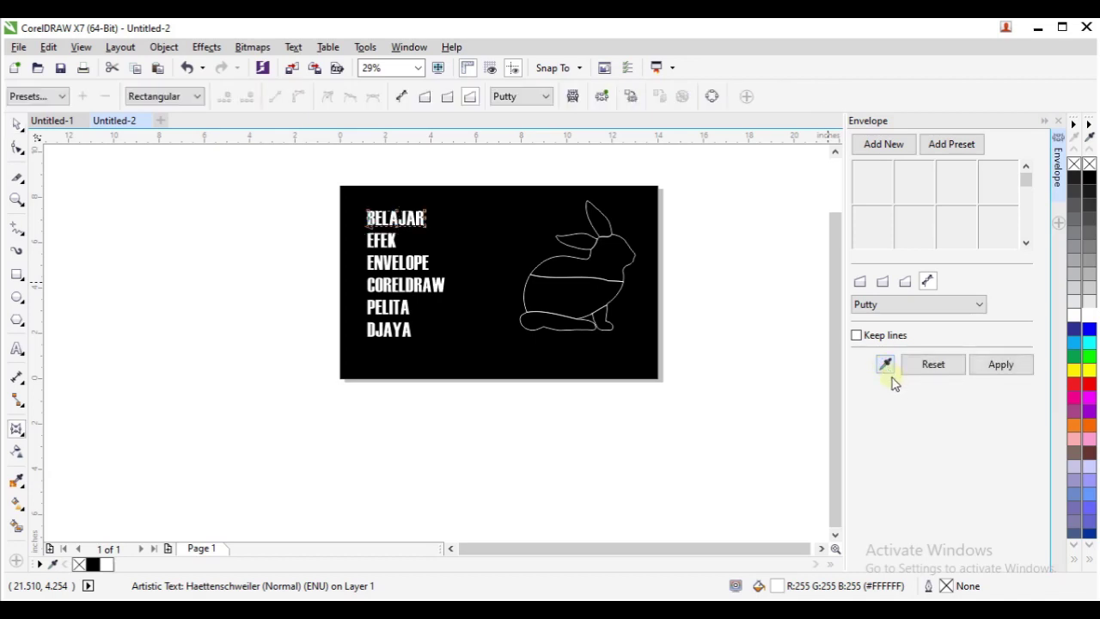
{"action": "left_click", "coordinate": [375, 219]}
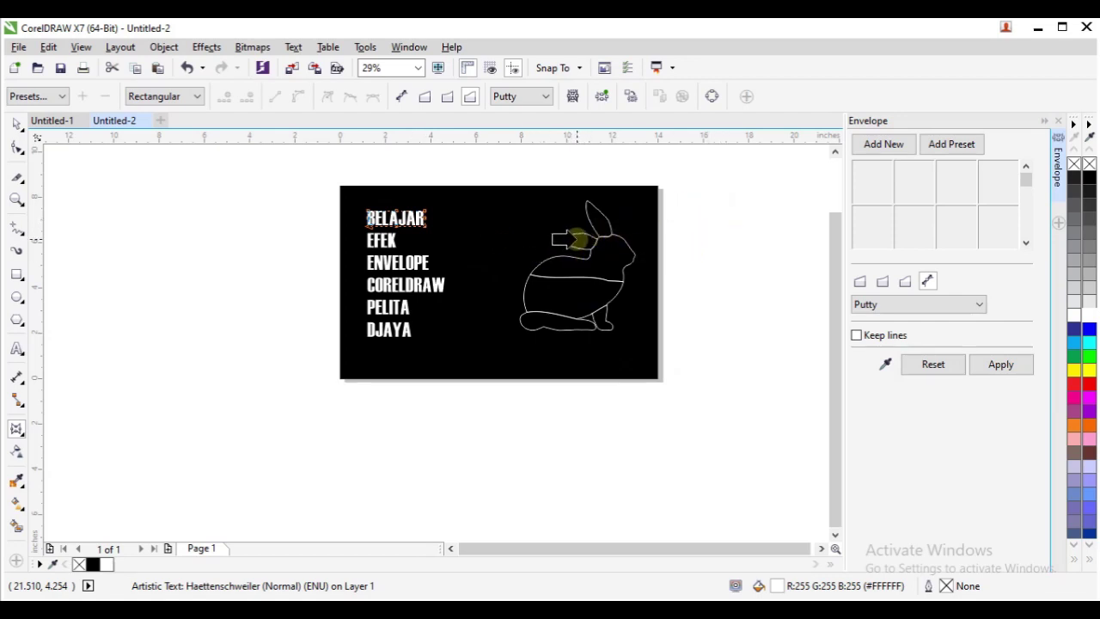
{"action": "left_click", "coordinate": [580, 241]}
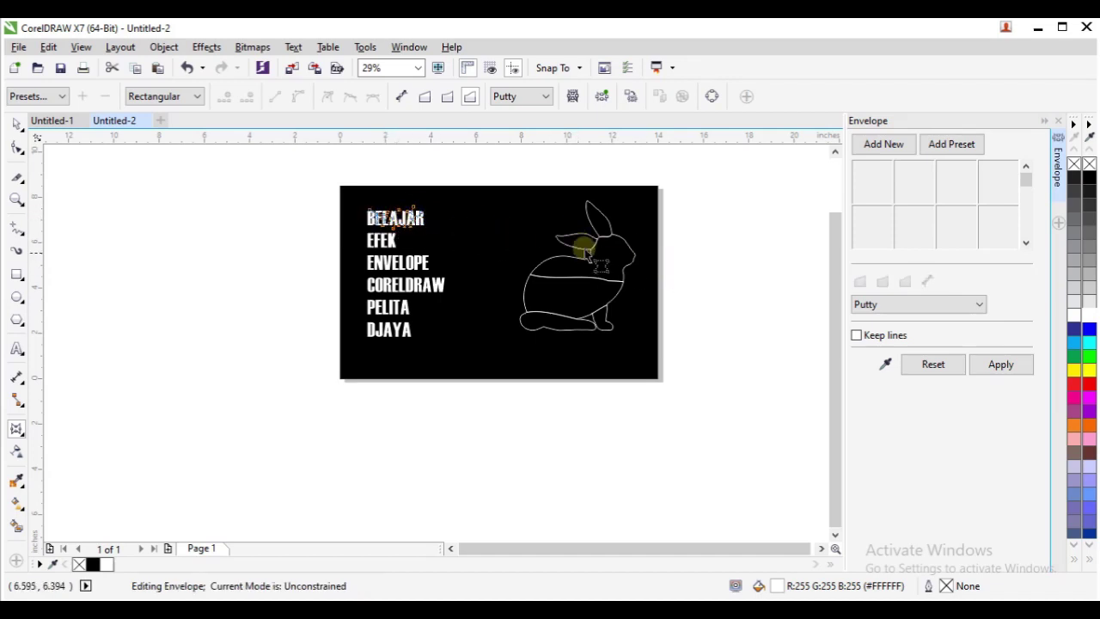
{"action": "left_click", "coordinate": [1002, 364]}
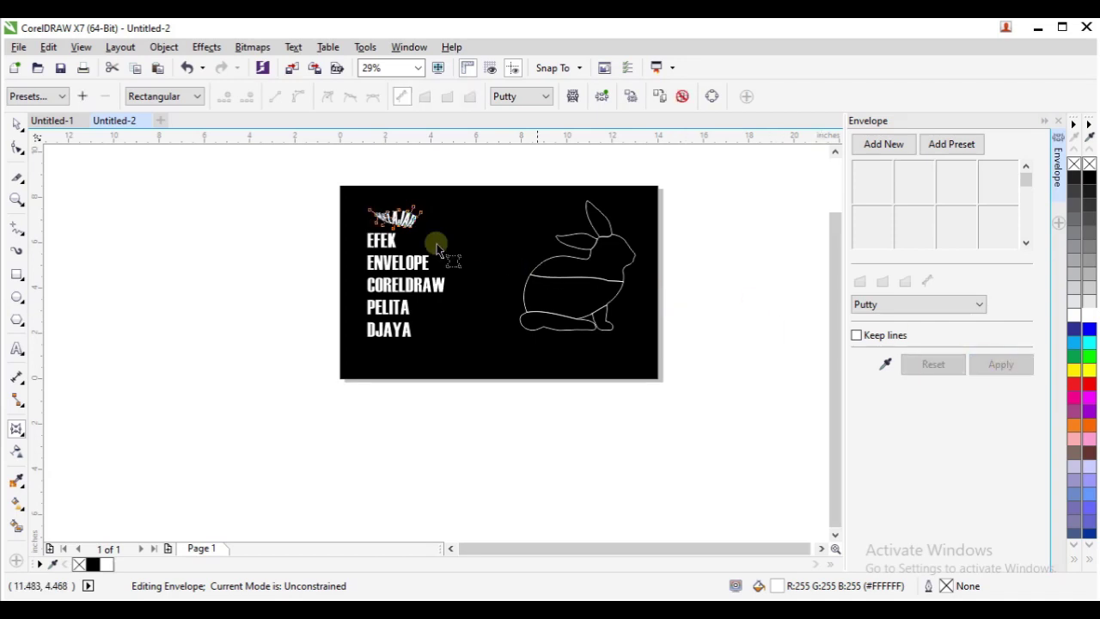
Move the warped word BELAJAR into the rabbit's backward-pointing ear.
{"action": "left_click", "coordinate": [16, 123]}
{"action": "scroll", "coordinate": [398, 230], "scroll_direction": "up", "scroll_amount": 2}
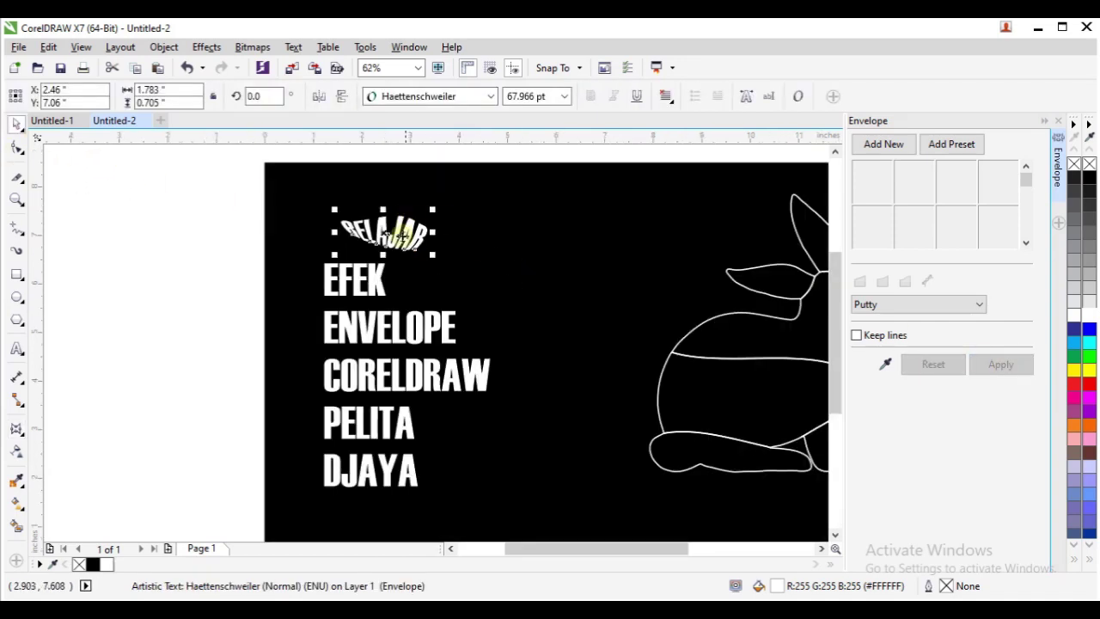
{"action": "left_click_drag", "start_coordinate": [386, 234], "coordinate": [770, 282]}
Apply an envelope to the word EFEK, created from the shape of the rabbit's upright ear.
{"action": "scroll", "coordinate": [752, 284], "scroll_direction": "down", "scroll_amount": 2}
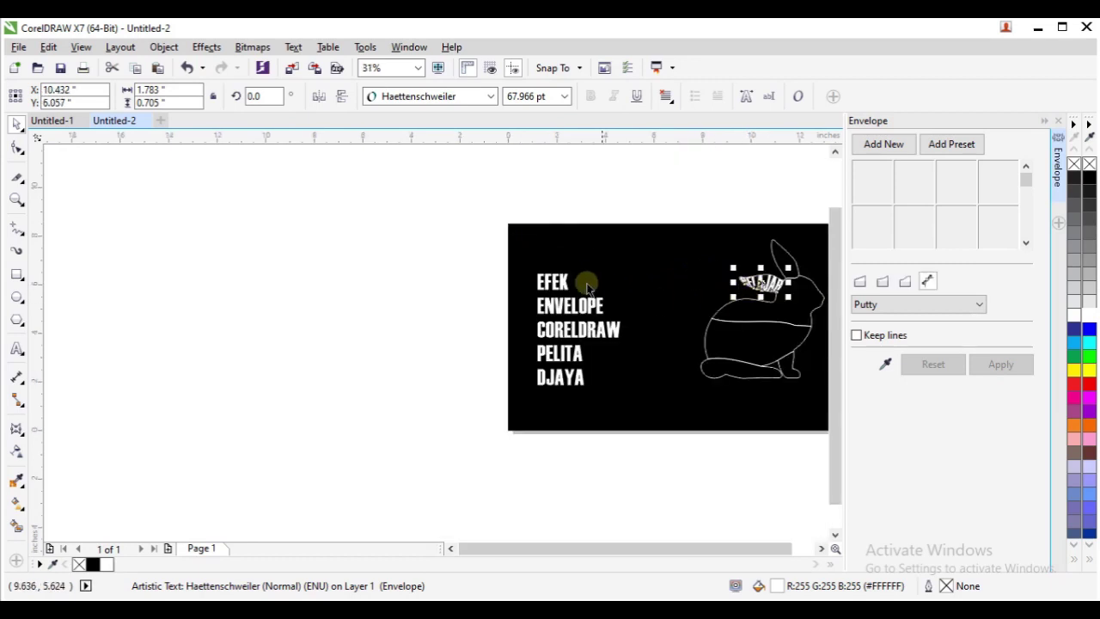
{"action": "left_click", "coordinate": [563, 291]}
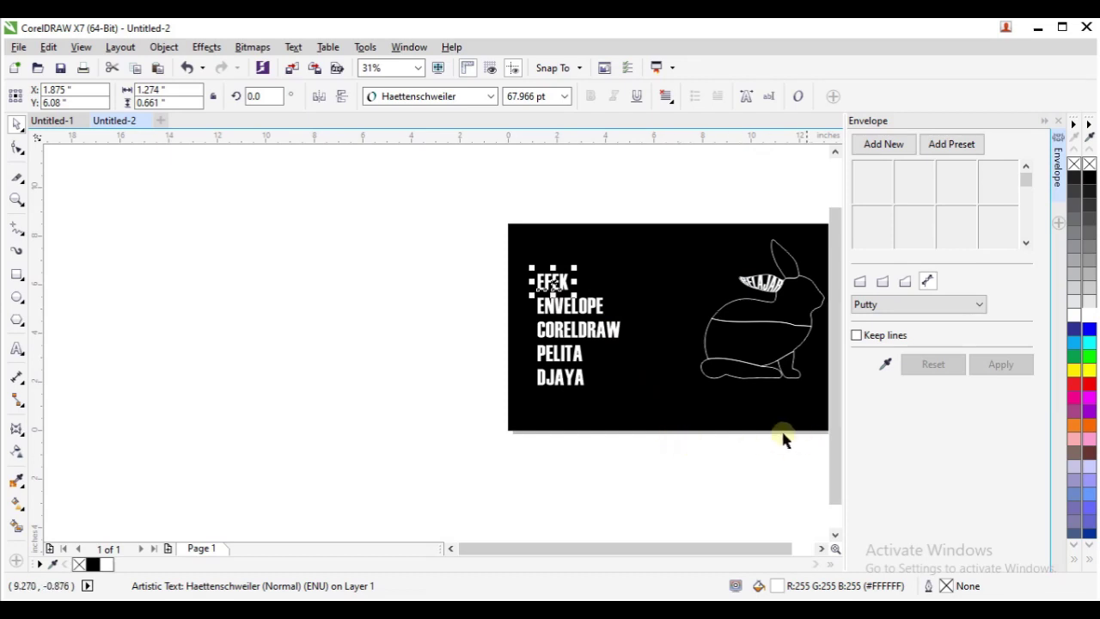
{"action": "left_click", "coordinate": [885, 367]}
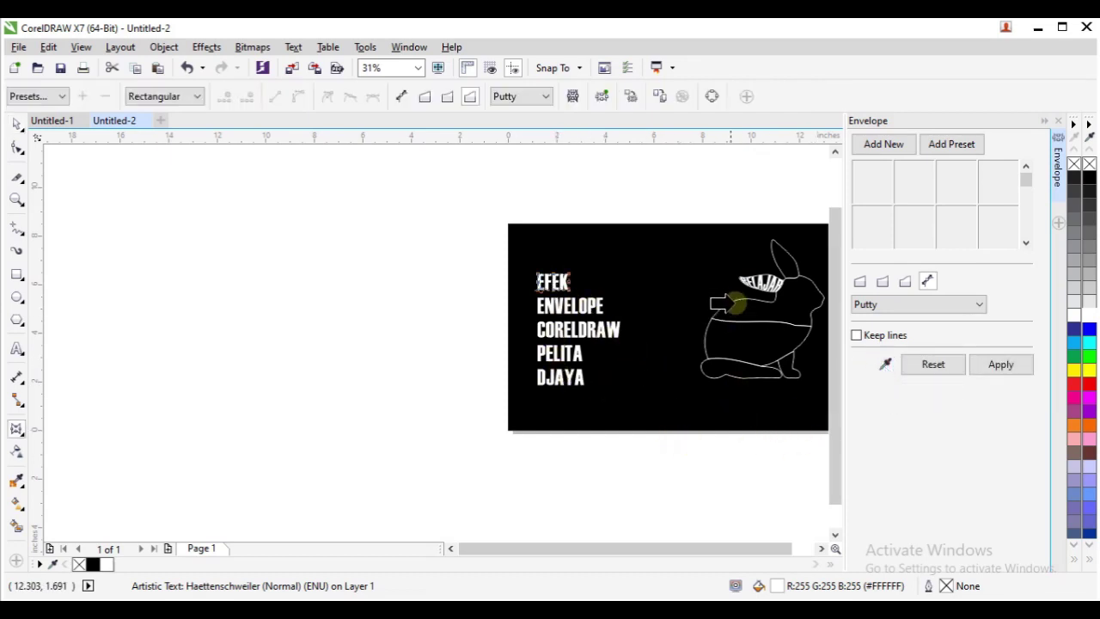
{"action": "left_click", "coordinate": [783, 262]}
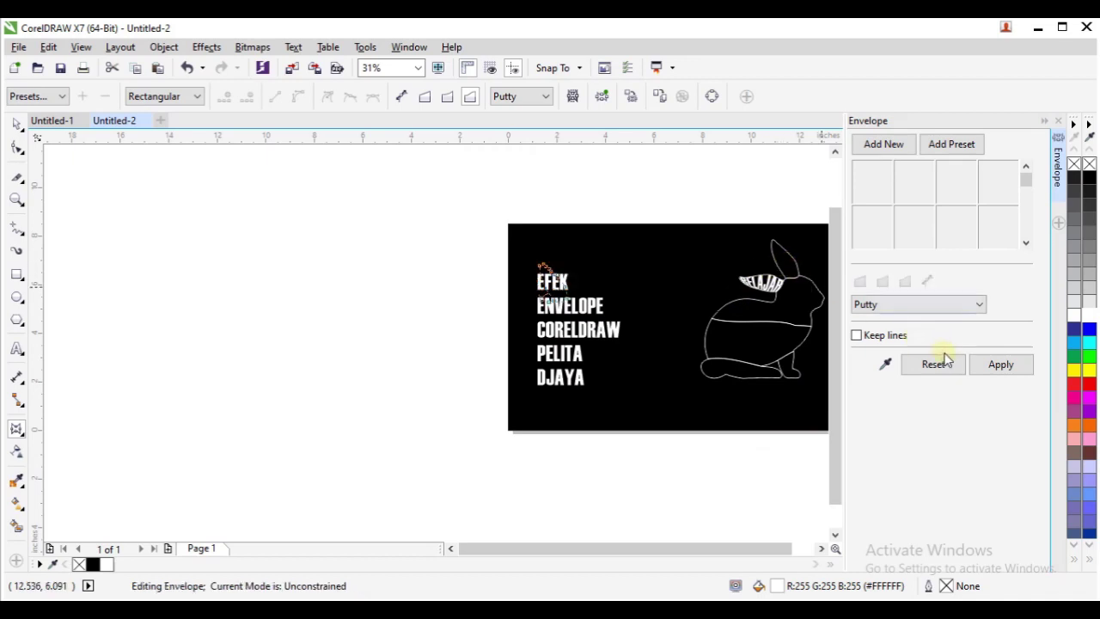
{"action": "left_click", "coordinate": [997, 364]}
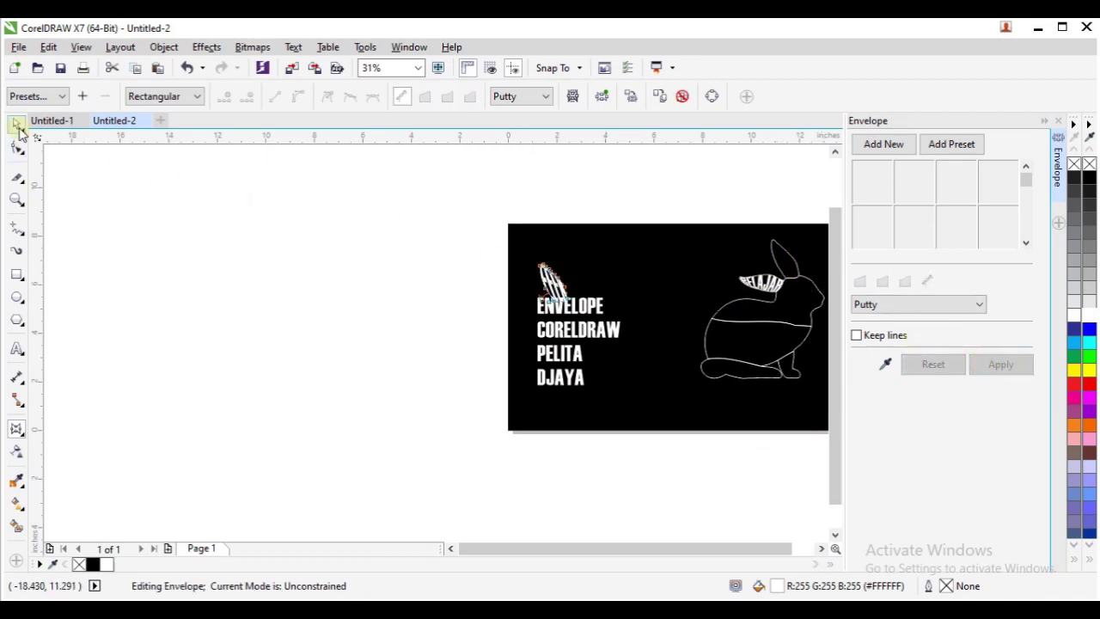
Move the warped word EFEK into the rabbit's upright ear.
{"action": "key", "text": "space"}
{"action": "left_click_drag", "start_coordinate": [563, 282], "coordinate": [785, 260]}
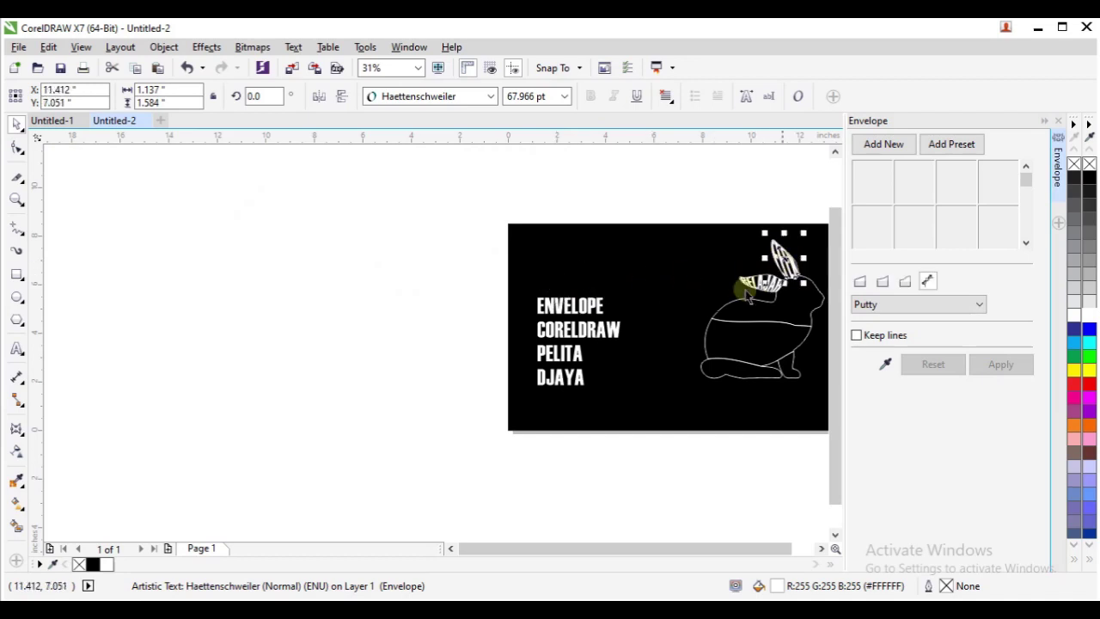
Apply an envelope to the word ENVELOPE, created from the head-and-upper-back section, and move the warped word into that section.
{"action": "left_click", "coordinate": [552, 315]}
{"action": "left_click", "coordinate": [887, 364]}
{"action": "left_click", "coordinate": [761, 317]}
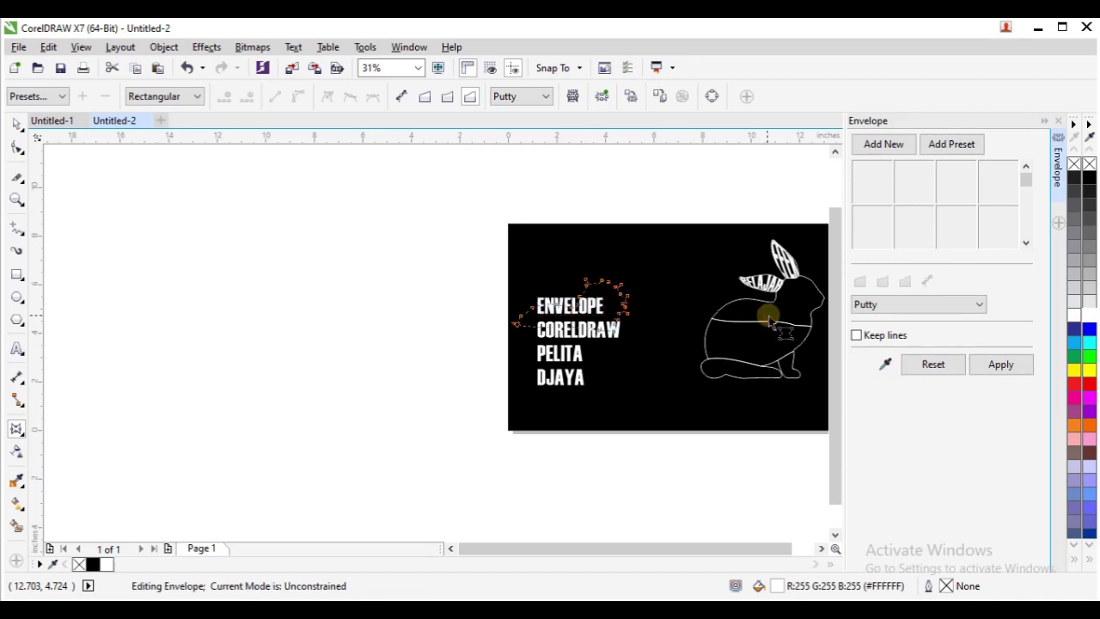
{"action": "left_click", "coordinate": [1001, 365]}
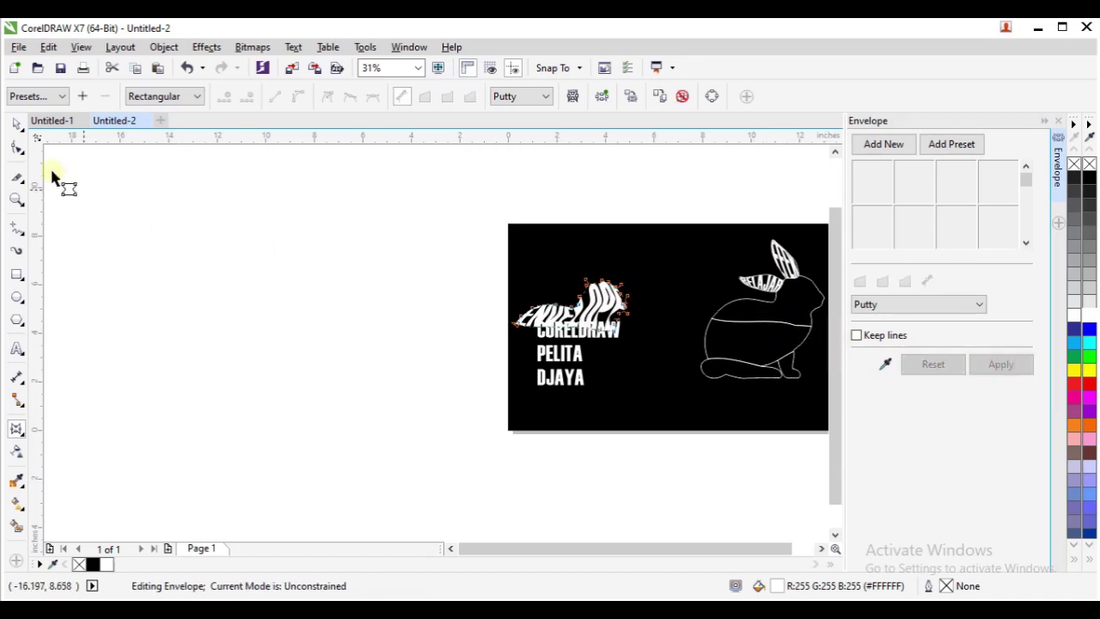
{"action": "left_click", "coordinate": [16, 125]}
{"action": "left_click_drag", "start_coordinate": [571, 305], "coordinate": [754, 302]}
{"action": "scroll", "coordinate": [753, 302], "scroll_direction": "up", "scroll_amount": 4}
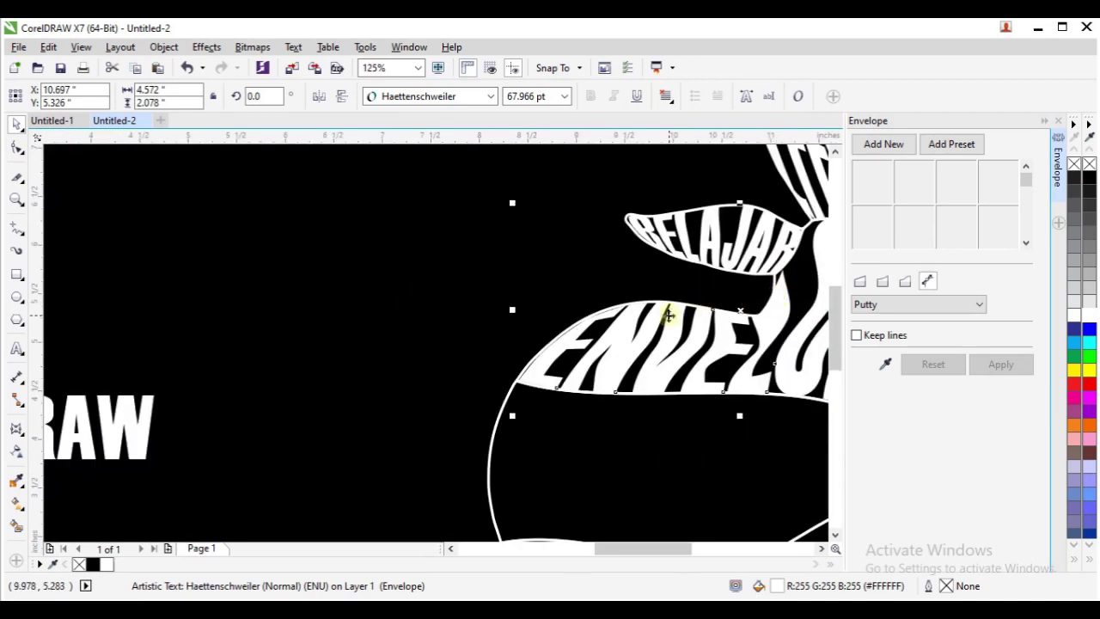
Warp the word CORELDRAW with an envelope created from the rabbit's belly section and place it inside that section.
{"action": "scroll", "coordinate": [669, 315], "scroll_direction": "down", "scroll_amount": 2}
{"action": "left_click", "coordinate": [356, 368]}
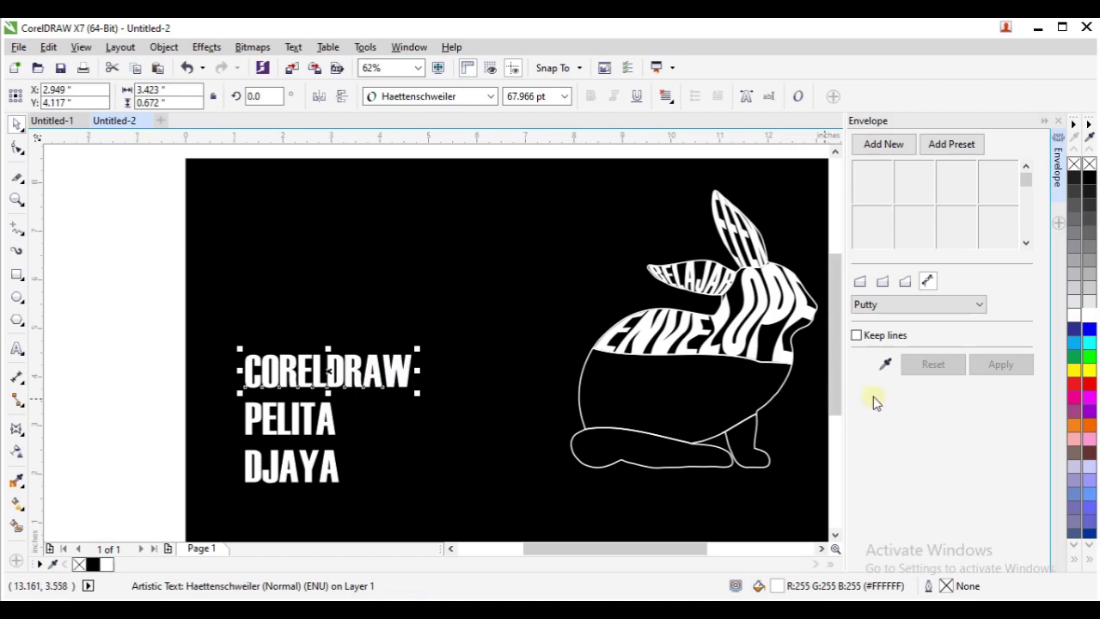
{"action": "left_click", "coordinate": [886, 366]}
{"action": "left_click", "coordinate": [653, 391]}
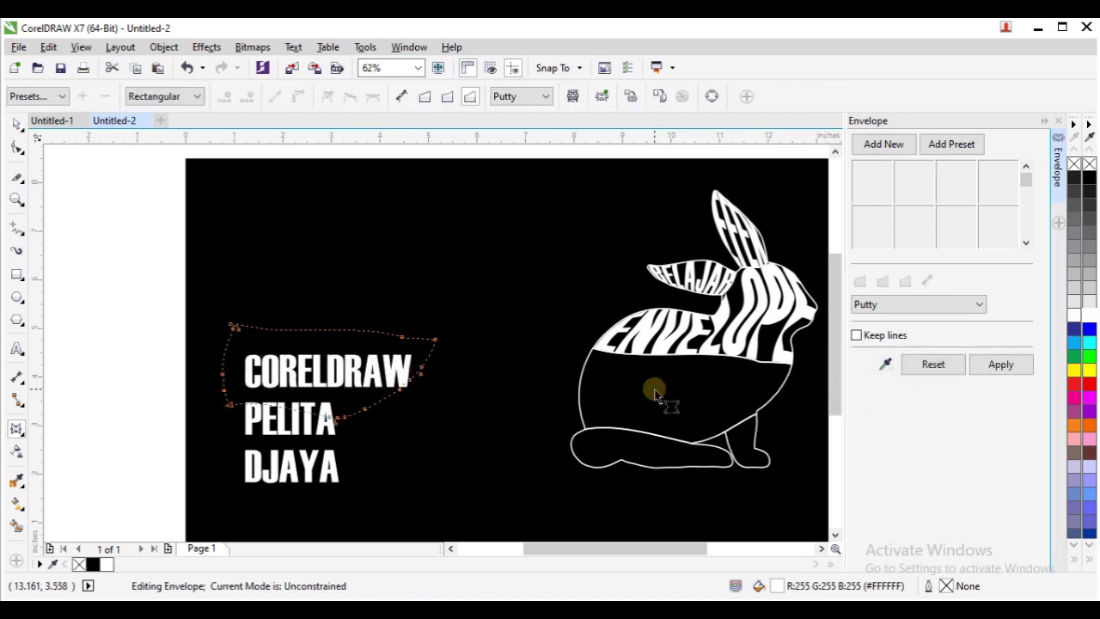
{"action": "left_click", "coordinate": [977, 368]}
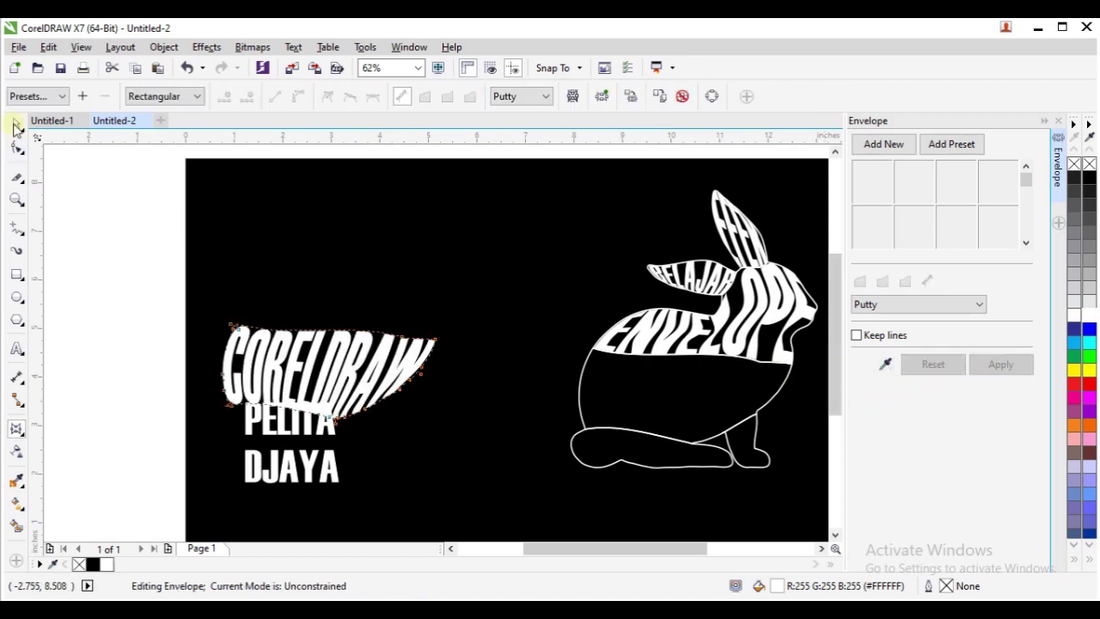
{"action": "key", "text": "space"}
{"action": "left_click_drag", "start_coordinate": [336, 352], "coordinate": [685, 394]}
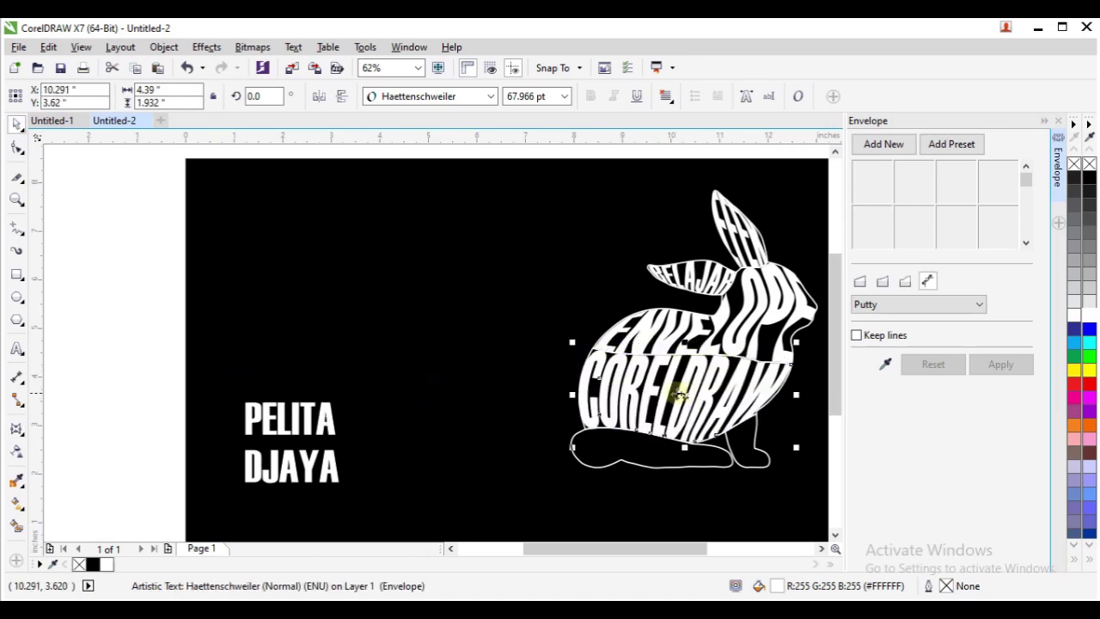
{"action": "left_click", "coordinate": [422, 393]}
Warp the word PELITA with an envelope created from the rabbit's hind-leg section and place it inside that section.
{"action": "left_click", "coordinate": [330, 418]}
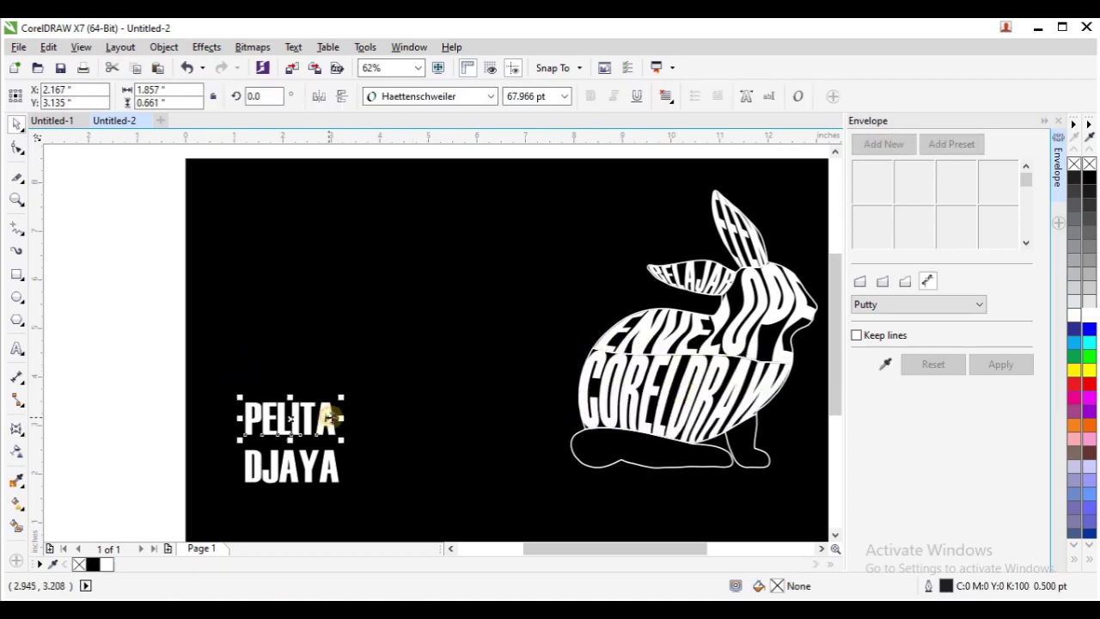
{"action": "left_click", "coordinate": [886, 365]}
{"action": "left_click", "coordinate": [649, 452]}
{"action": "left_click", "coordinate": [1002, 365]}
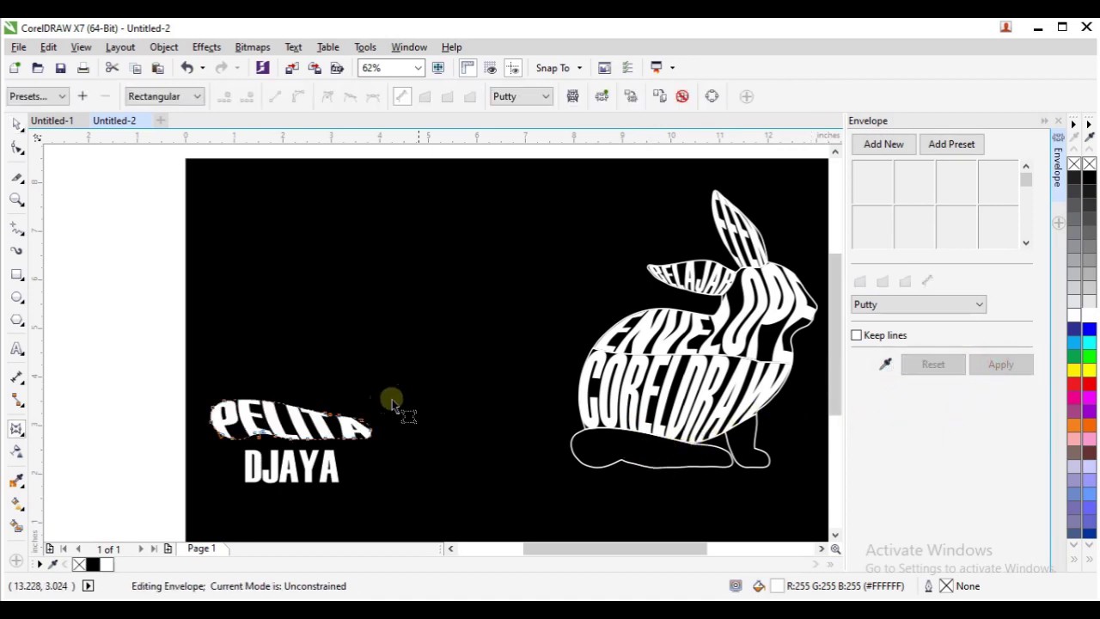
{"action": "left_click", "coordinate": [14, 126]}
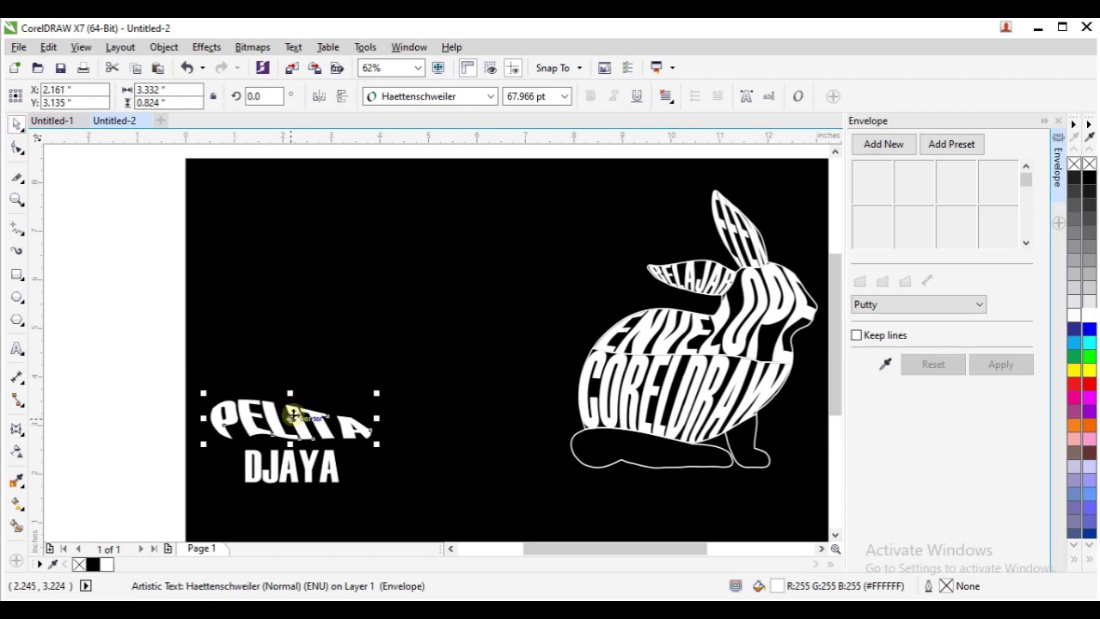
{"action": "left_click_drag", "start_coordinate": [291, 419], "coordinate": [653, 447]}
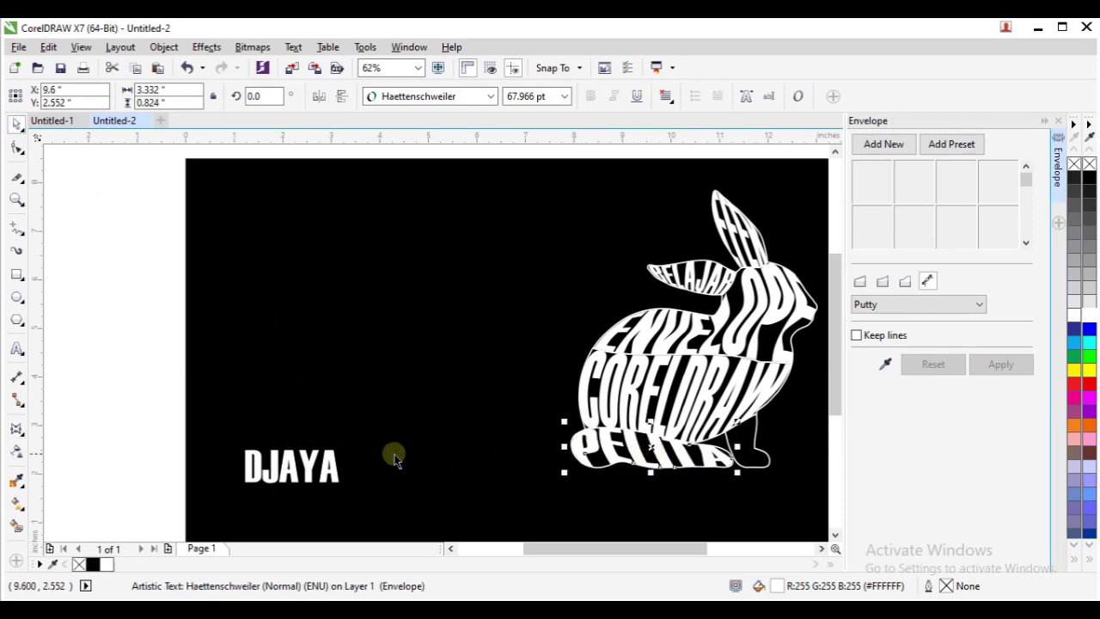
Warp the word DJAYA with an envelope created from the rabbit's front-leg section and place it inside that section.
{"action": "left_click", "coordinate": [315, 459]}
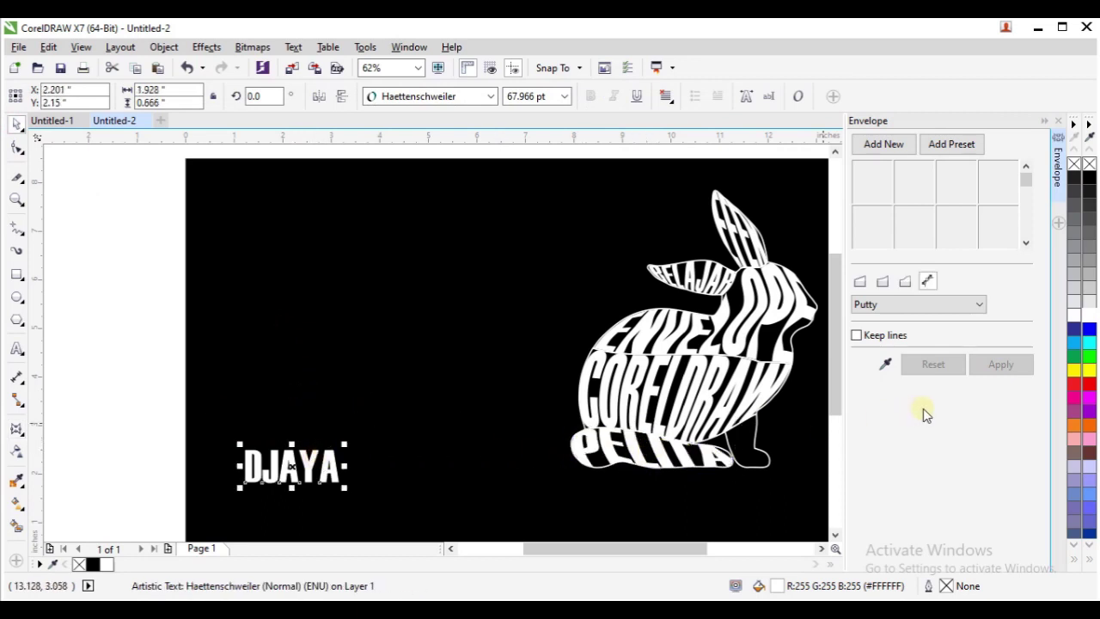
{"action": "left_click", "coordinate": [885, 364]}
{"action": "left_click", "coordinate": [737, 439]}
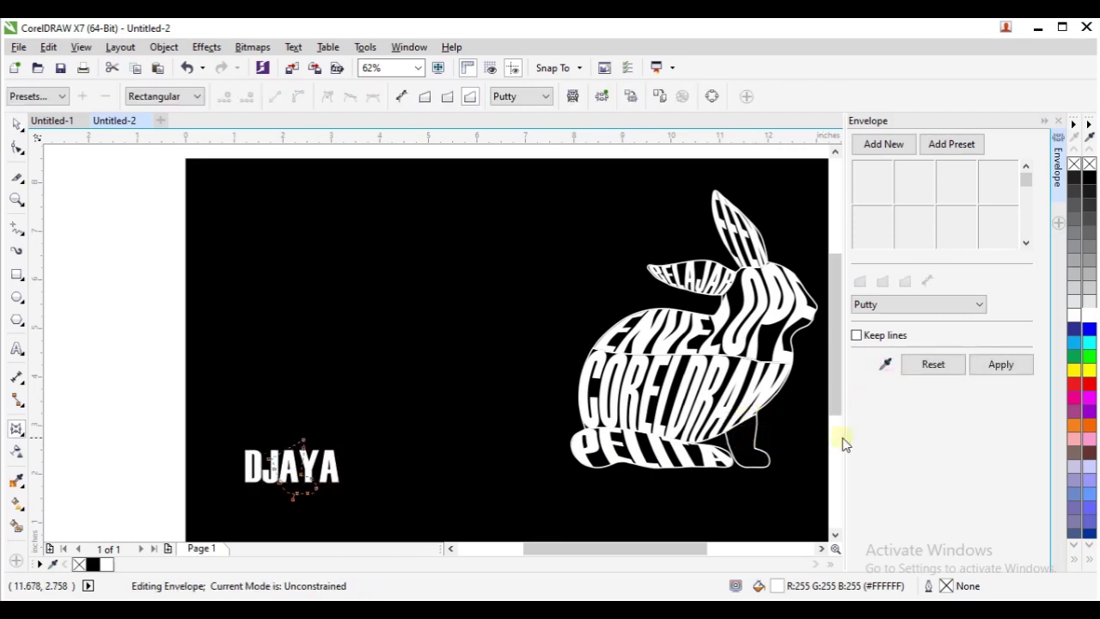
{"action": "left_click", "coordinate": [999, 365]}
{"action": "left_click", "coordinate": [14, 125]}
{"action": "left_click_drag", "start_coordinate": [289, 455], "coordinate": [734, 441]}
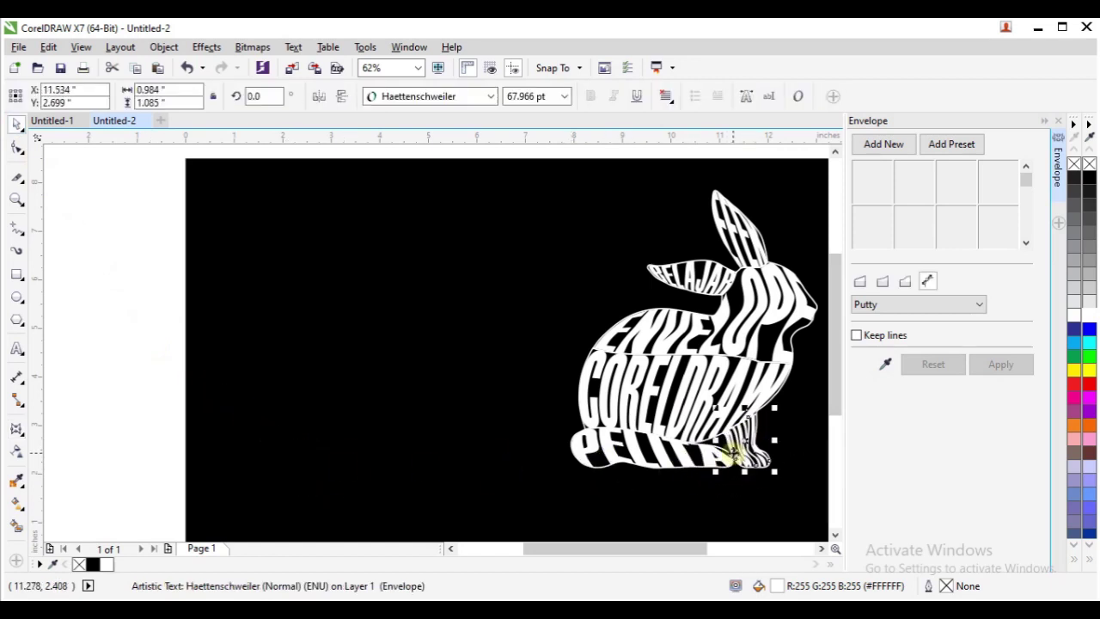
Select the whole rabbit with its outlines and words, move it horizontally toward the middle of the page, and deselect it.
{"action": "scroll", "coordinate": [733, 447], "scroll_direction": "down", "scroll_amount": 2}
{"action": "left_click", "coordinate": [795, 411]}
{"action": "scroll", "coordinate": [786, 413], "scroll_direction": "up", "scroll_amount": 2}
{"action": "scroll", "coordinate": [786, 413], "scroll_direction": "down", "scroll_amount": 2}
{"action": "left_click_drag", "start_coordinate": [603, 280], "coordinate": [784, 482]}
{"action": "left_click_drag", "start_coordinate": [718, 412], "coordinate": [647, 410]}
{"action": "left_click", "coordinate": [710, 356]}
Delete the outline curves around the words ENVELOPE and CORELDRAW, keeping the warped words.
{"action": "scroll", "coordinate": [700, 373], "scroll_direction": "up", "scroll_amount": 2}
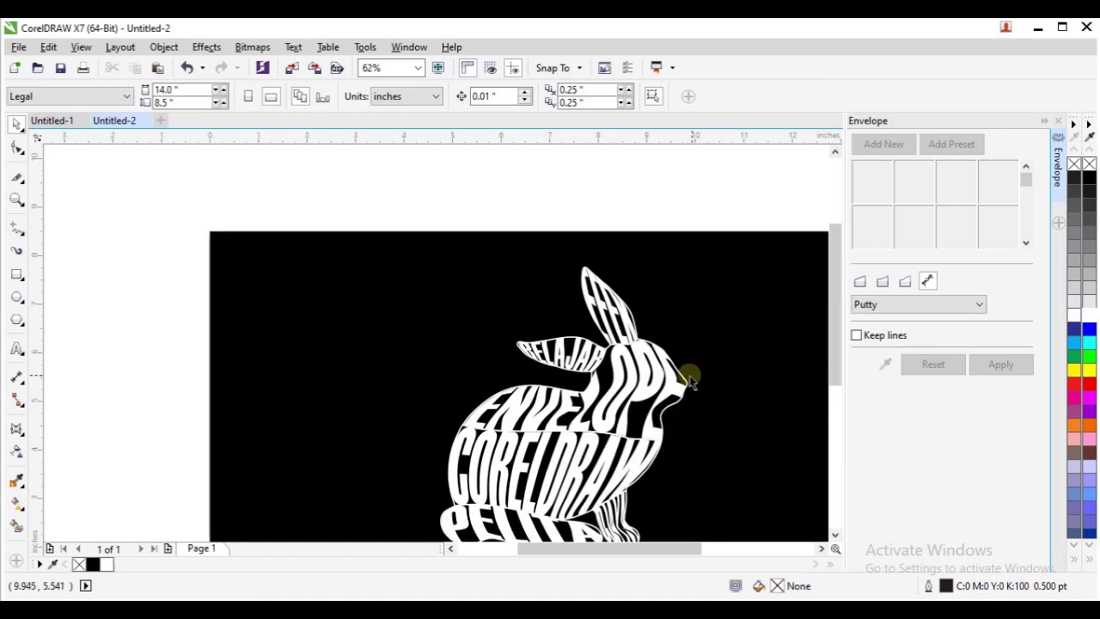
{"action": "left_click", "coordinate": [681, 377]}
{"action": "key", "text": "Escape"}
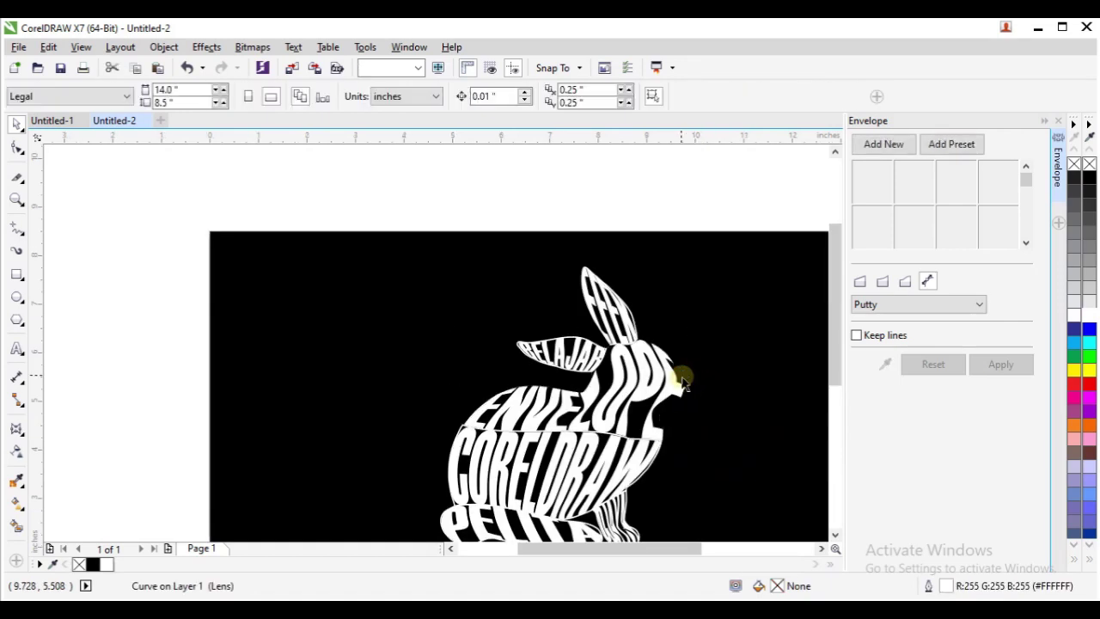
{"action": "left_click", "coordinate": [655, 456]}
{"action": "key", "text": "Escape"}
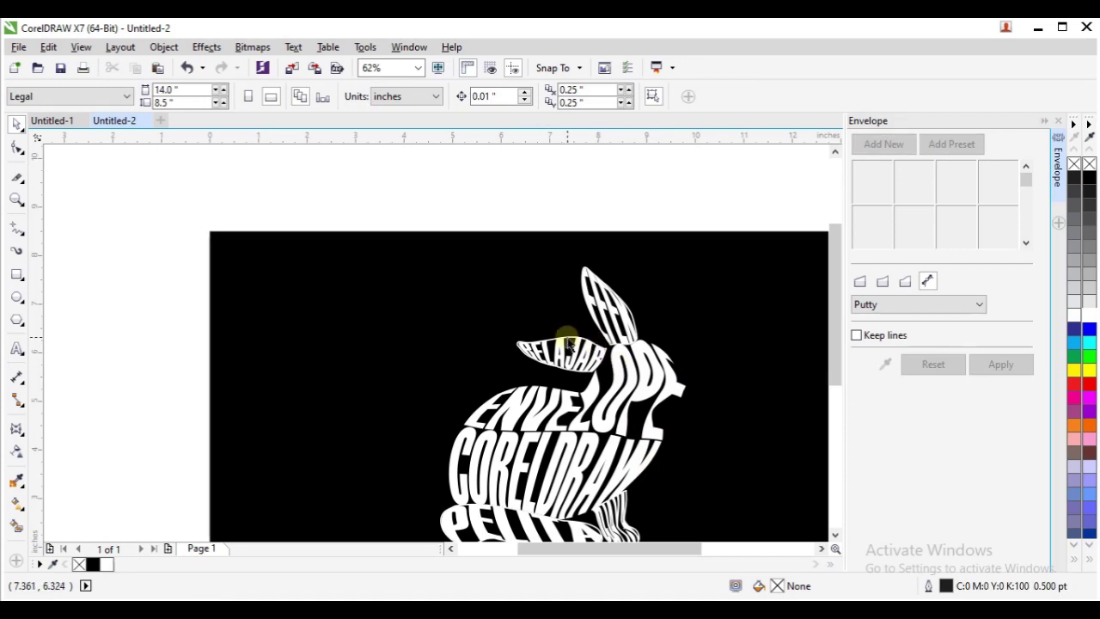
Delete the outline curves of both ears around the words BELAJAR and EFEK.
{"action": "left_click", "coordinate": [567, 344]}
{"action": "key", "text": "Escape"}
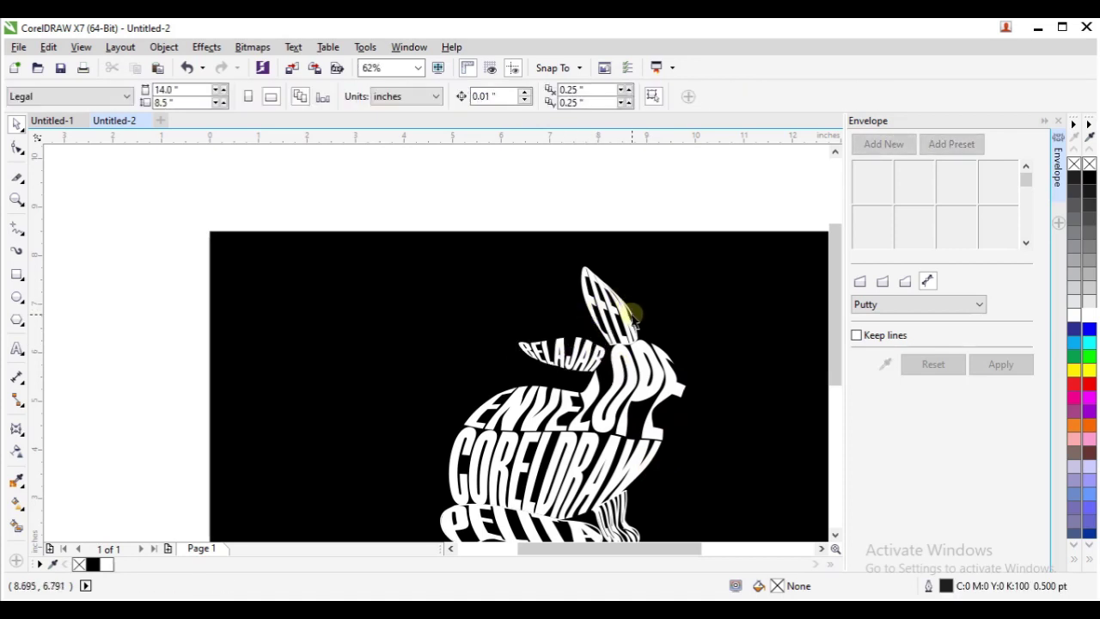
{"action": "left_click", "coordinate": [636, 314]}
{"action": "key", "text": "Escape"}
Delete the hind-leg outline curve around the word PELITA.
{"action": "scroll", "coordinate": [631, 473], "scroll_direction": "down", "scroll_amount": 1}
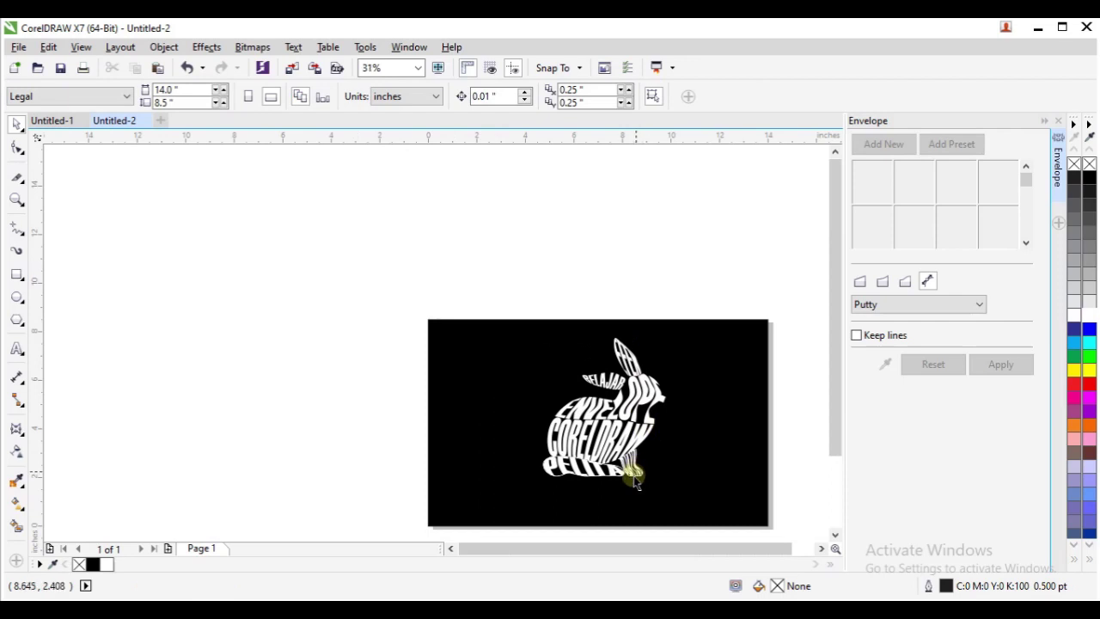
{"action": "scroll", "coordinate": [628, 483], "scroll_direction": "up", "scroll_amount": 3}
{"action": "left_click", "coordinate": [591, 451]}
{"action": "key", "text": "Escape"}
{"action": "left_click", "coordinate": [646, 482]}
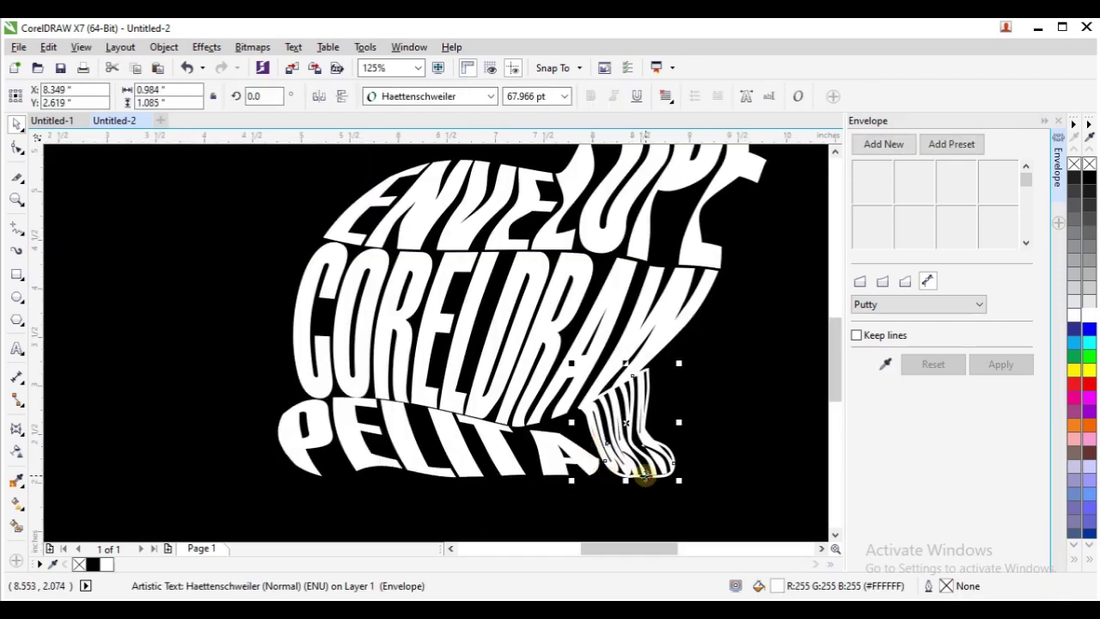
{"action": "key", "text": "Delete"}
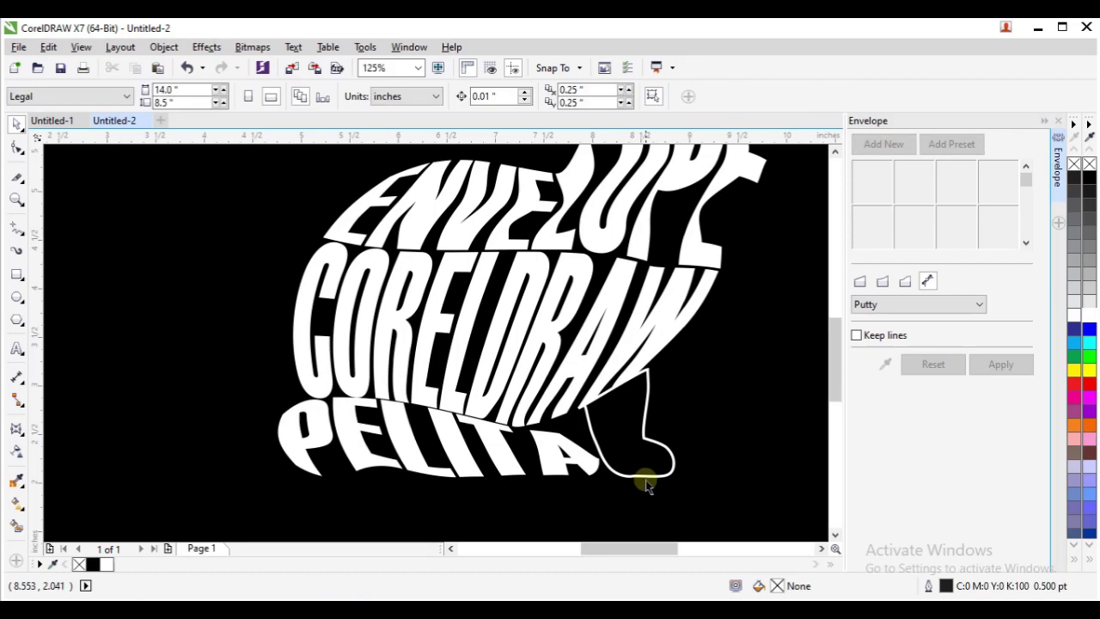
{"action": "key", "text": "ctrl+z"}
{"action": "key", "text": "Escape"}
Delete the front-leg outline curve around the word DJAYA, keeping the warped word.
{"action": "left_click", "coordinate": [640, 481]}
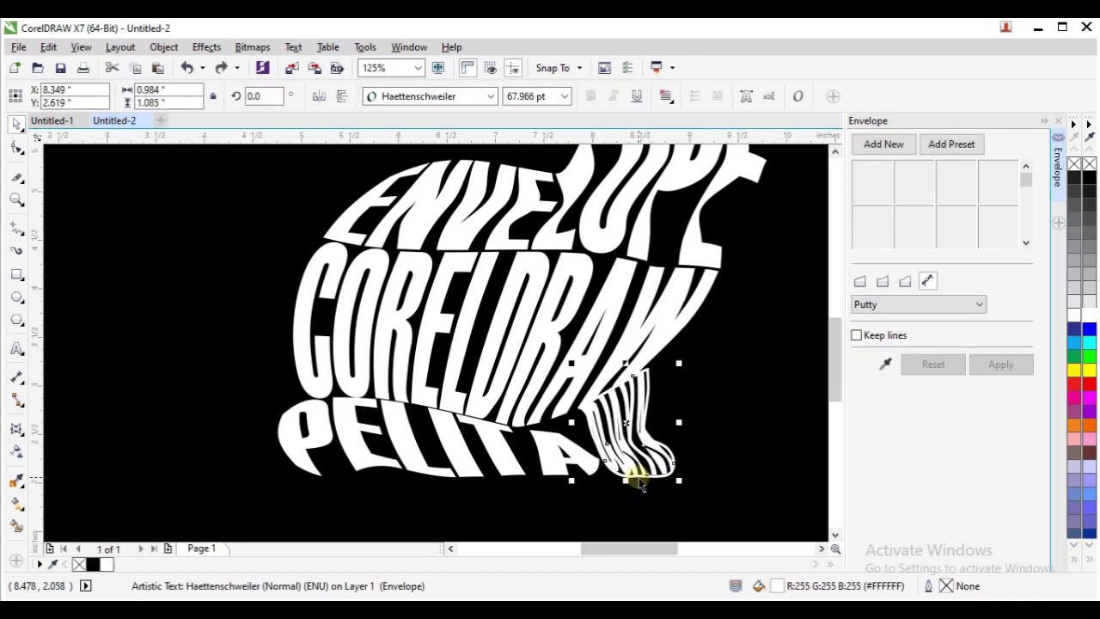
{"action": "left_click", "coordinate": [652, 378]}
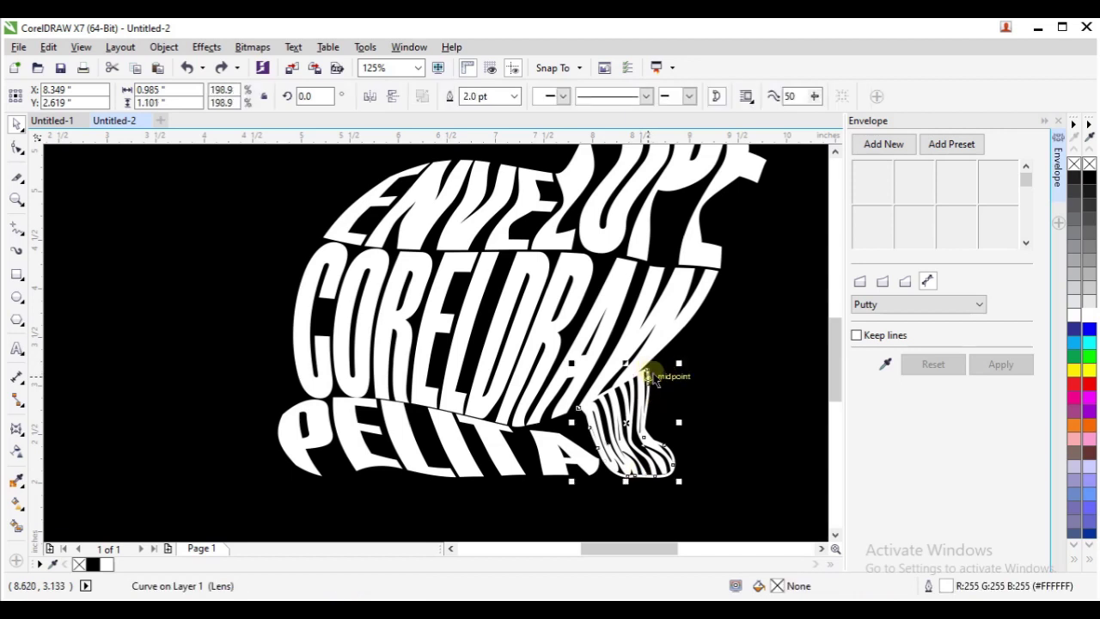
{"action": "key", "text": "Escape"}
Select all six warped words of the rabbit, move them together to the page centre at about X 7.04, Y 4.71 inches, and deselect them.
{"action": "scroll", "coordinate": [654, 378], "scroll_direction": "down", "scroll_amount": 2}
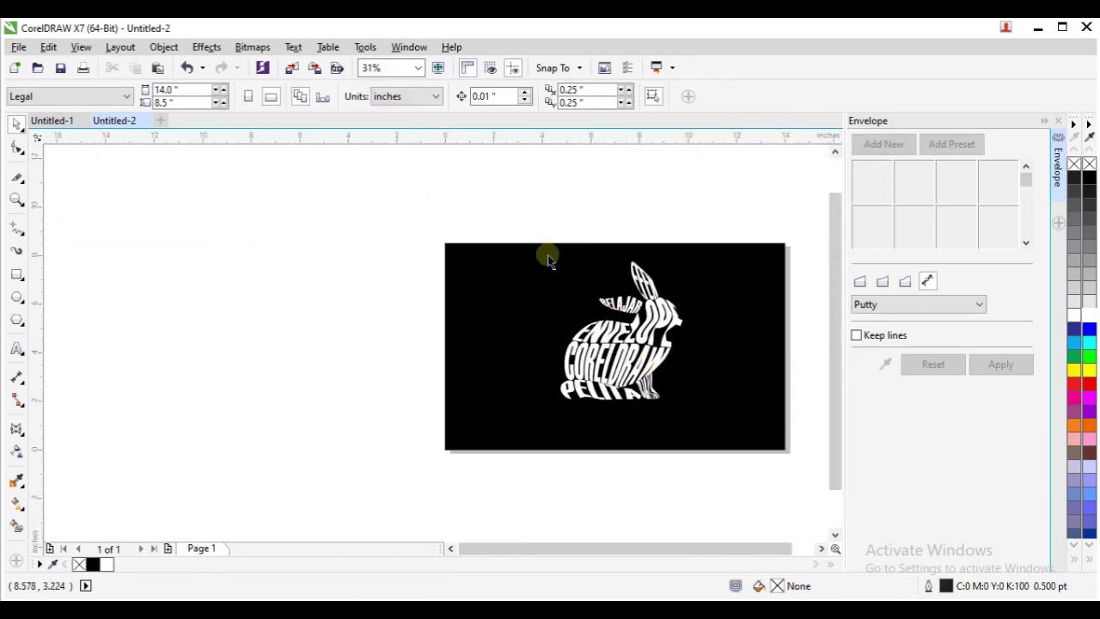
{"action": "left_click_drag", "start_coordinate": [536, 231], "coordinate": [707, 427]}
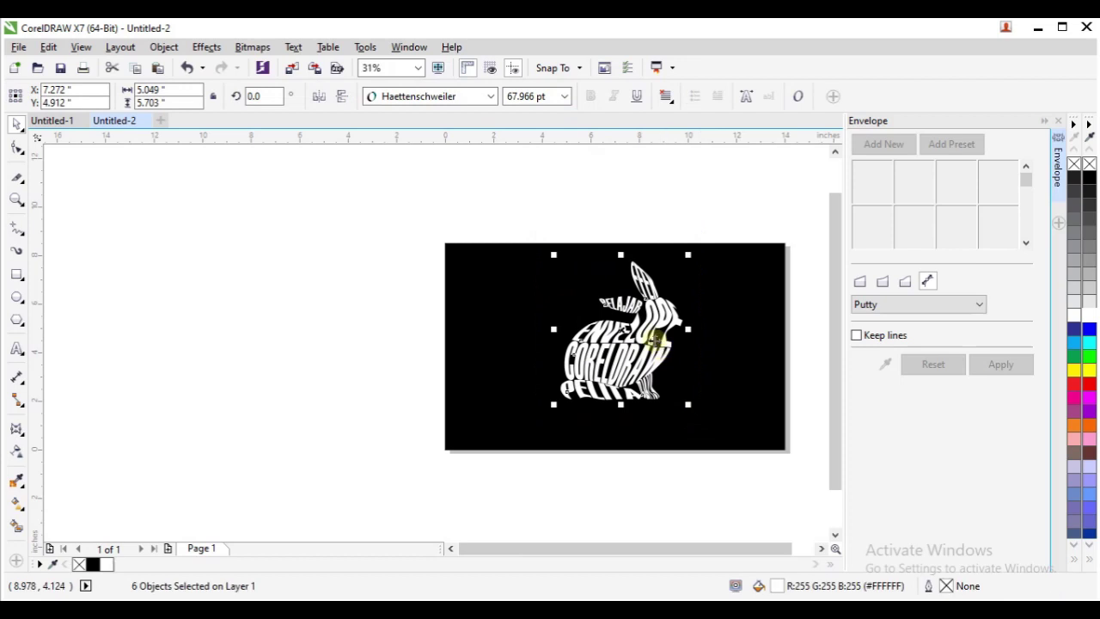
{"action": "left_click_drag", "start_coordinate": [652, 338], "coordinate": [646, 342]}
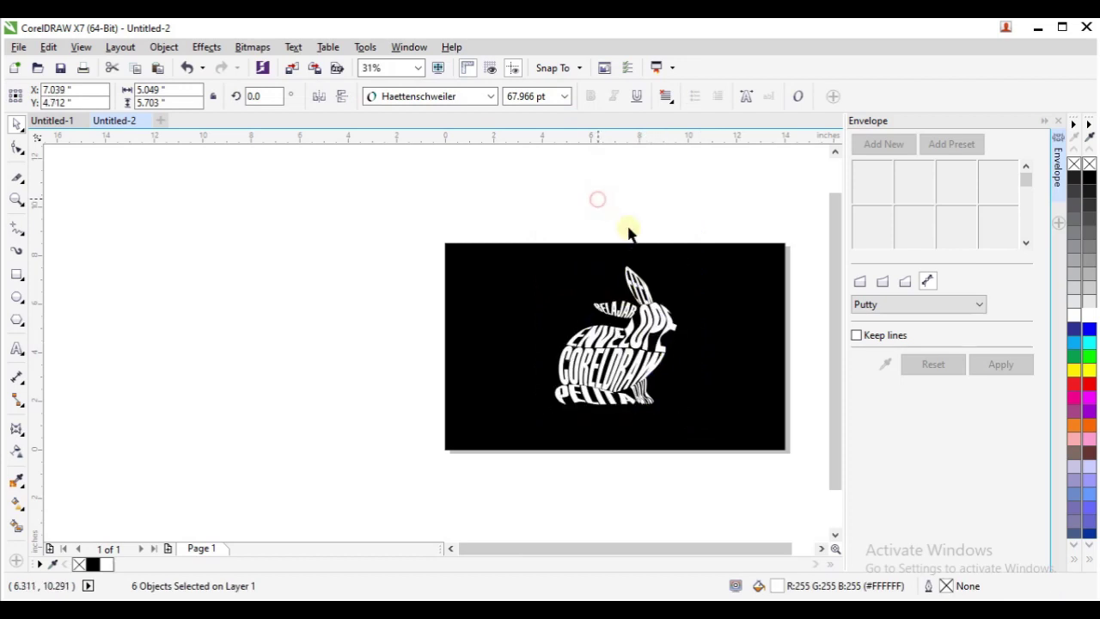
{"action": "left_click", "coordinate": [629, 230]}
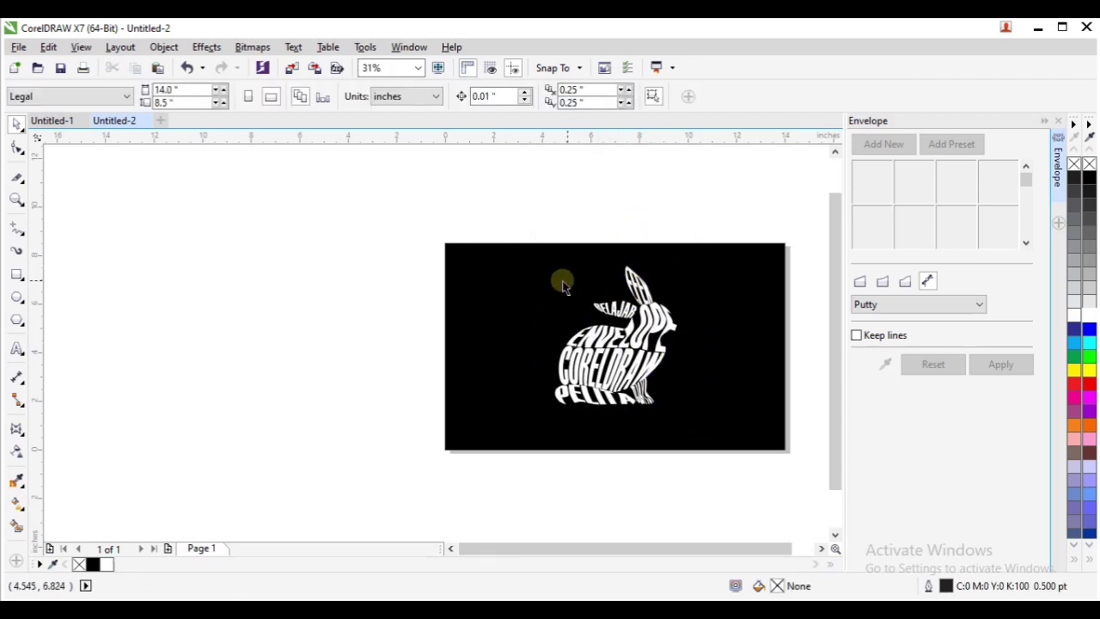